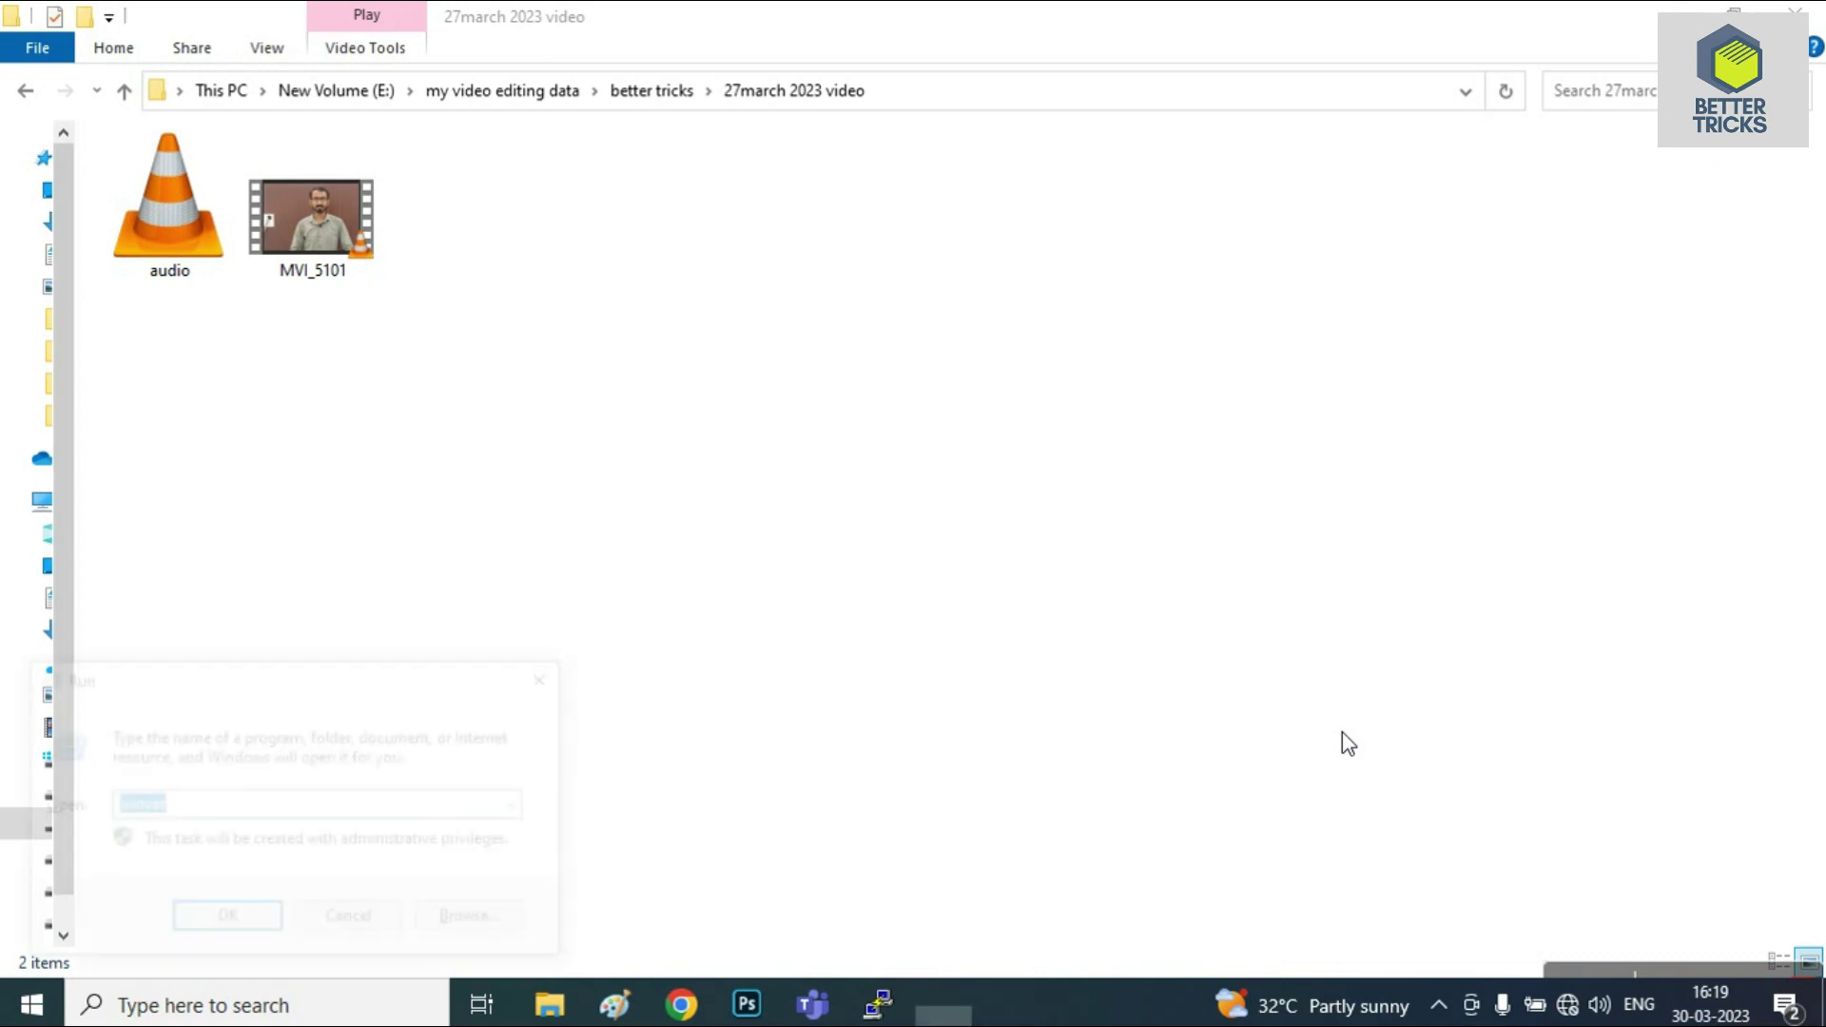
# Run lusrmgr.msc to open Local Users and Groups and display the Users folder
pyautogui.press('super+r')
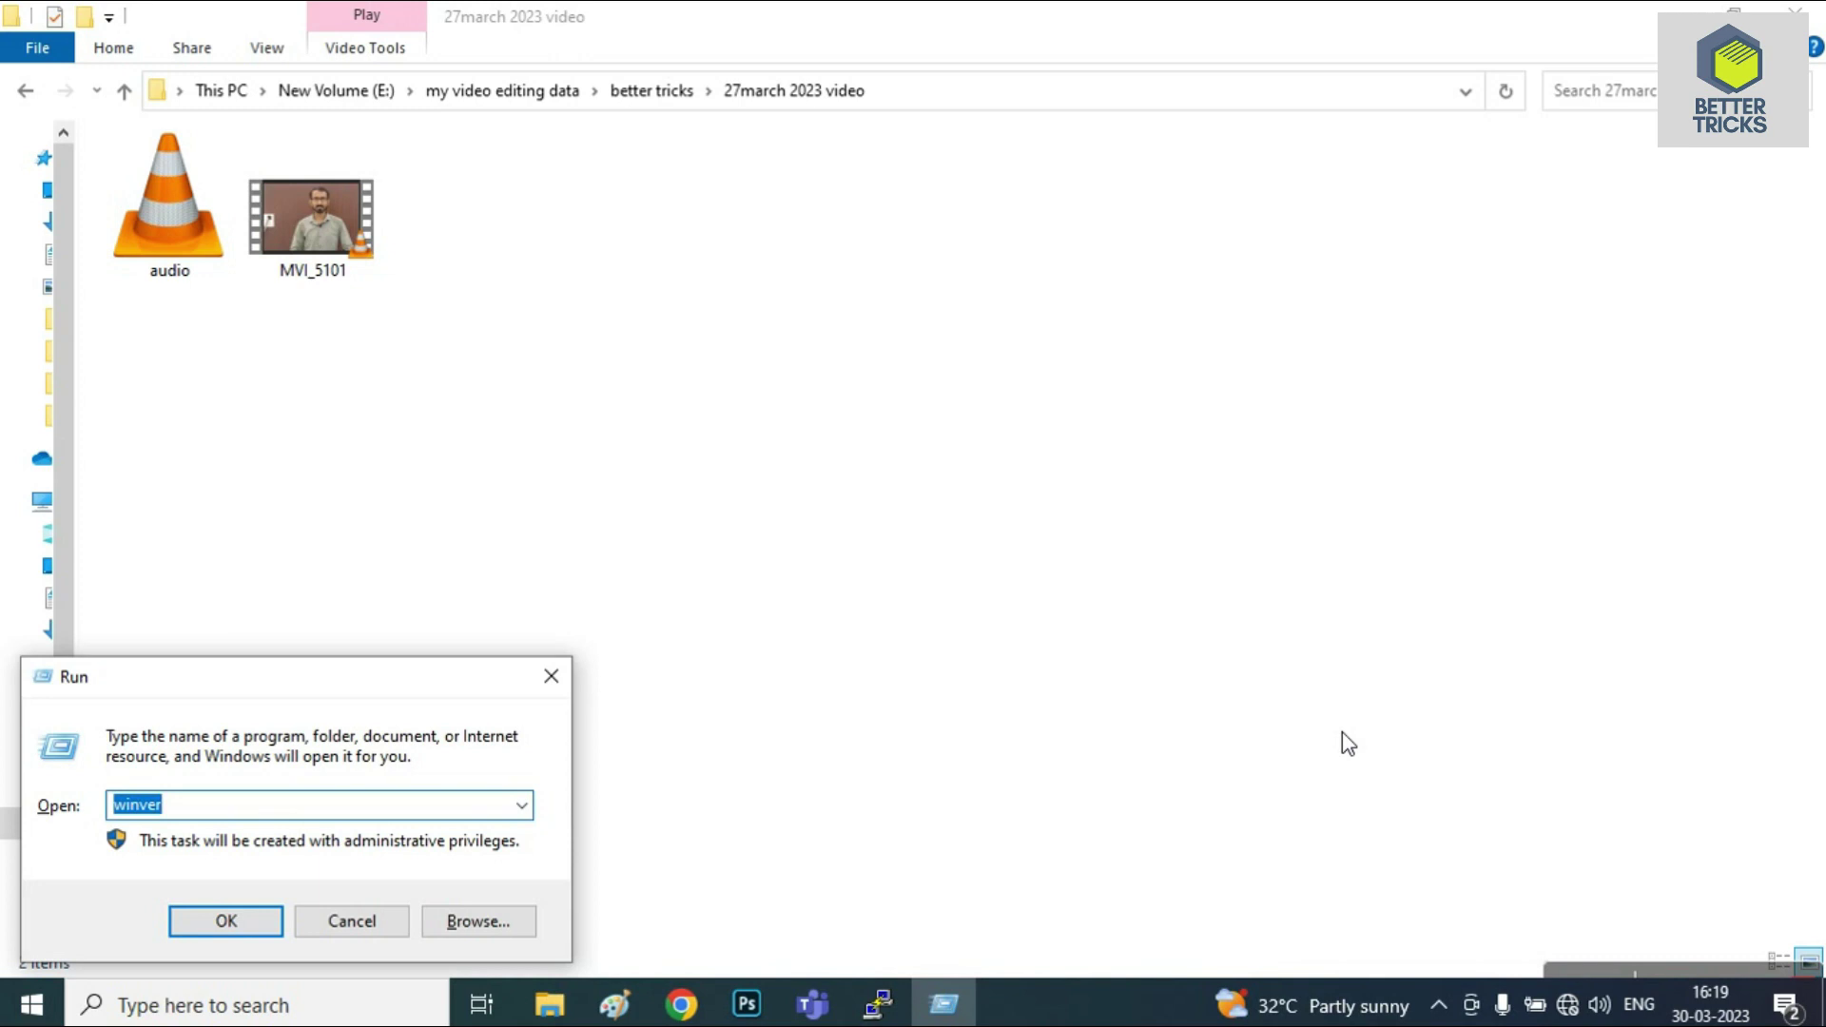
pyautogui.press('BackSpace')
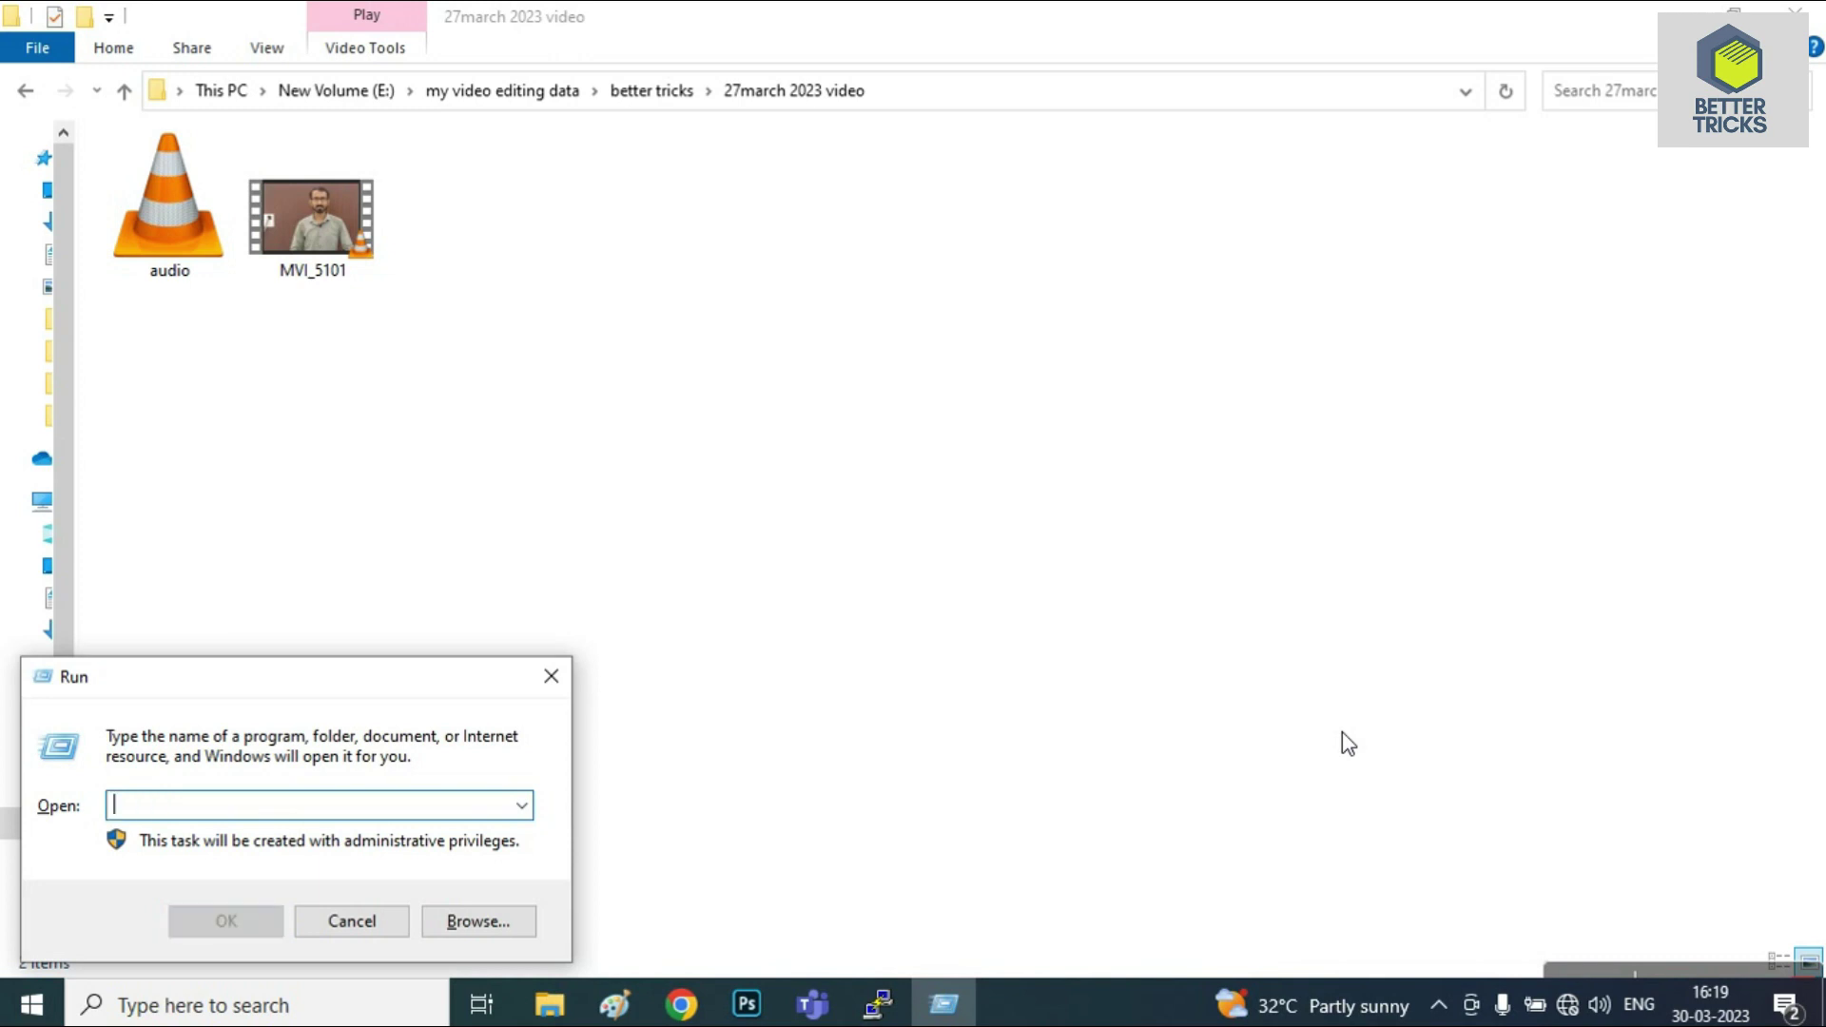
pyautogui.write('lus')
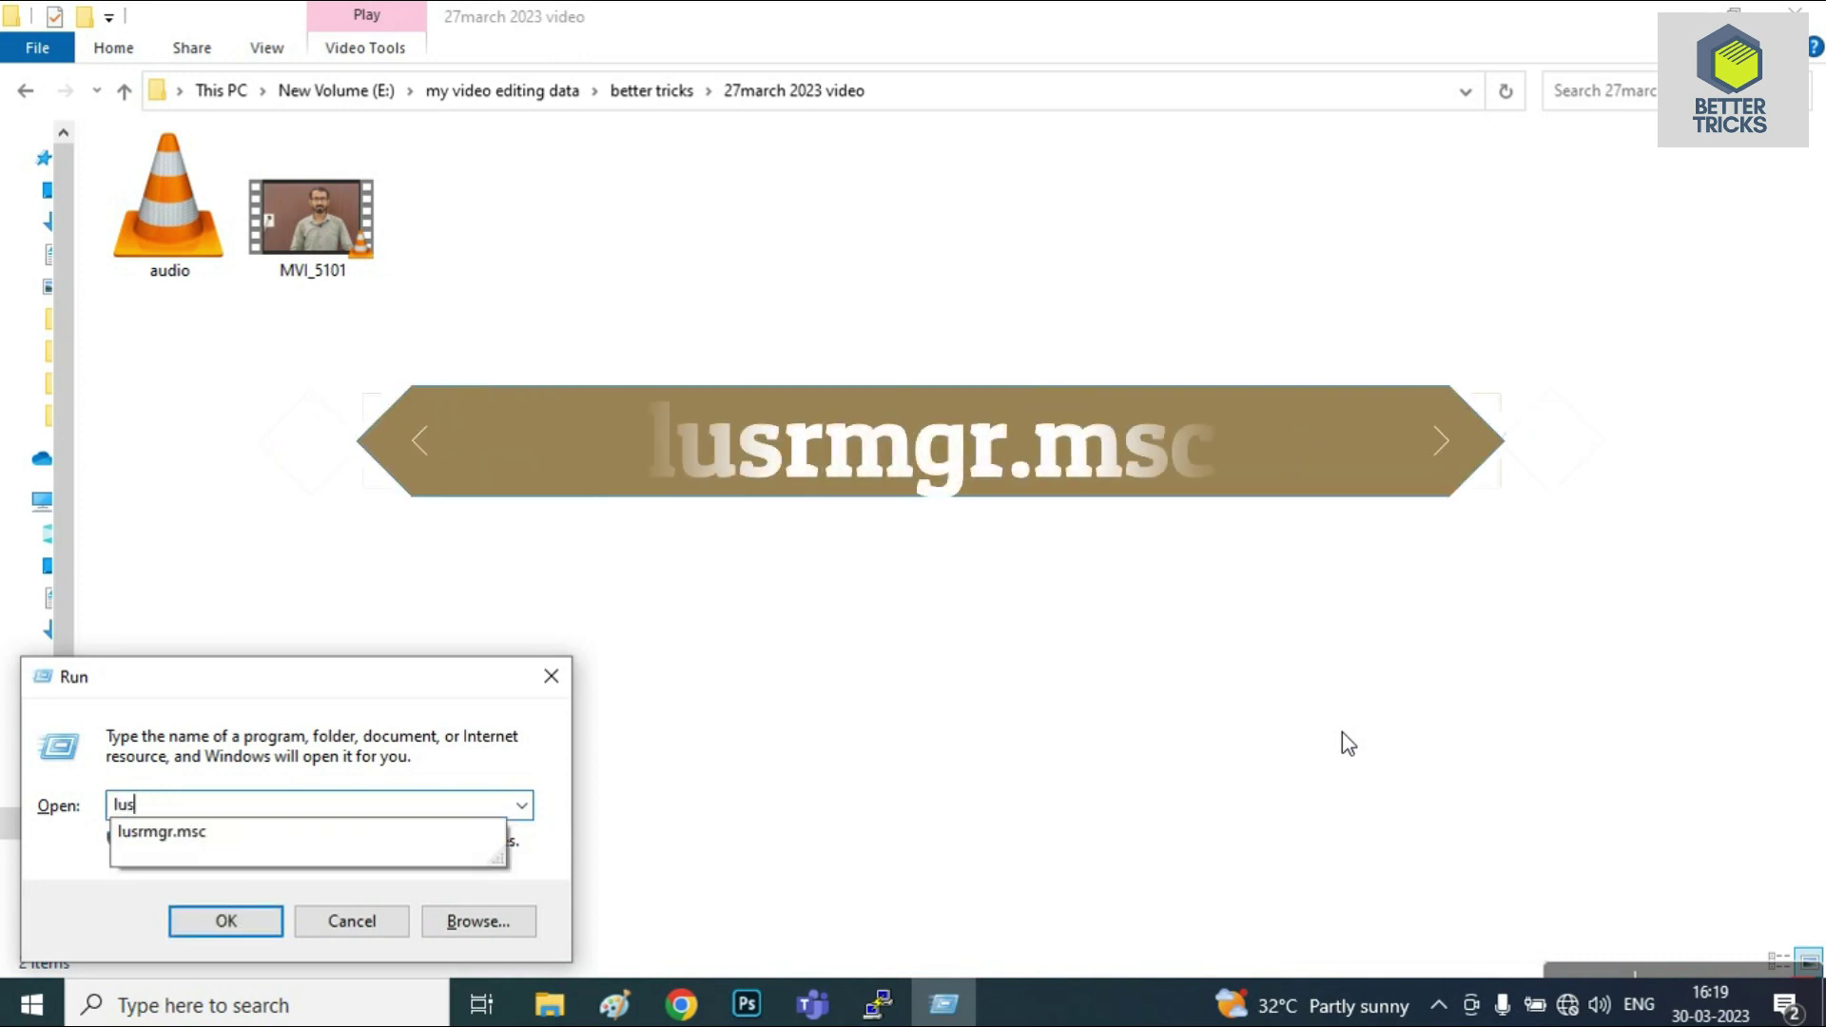
pyautogui.write('rmgr.msc')
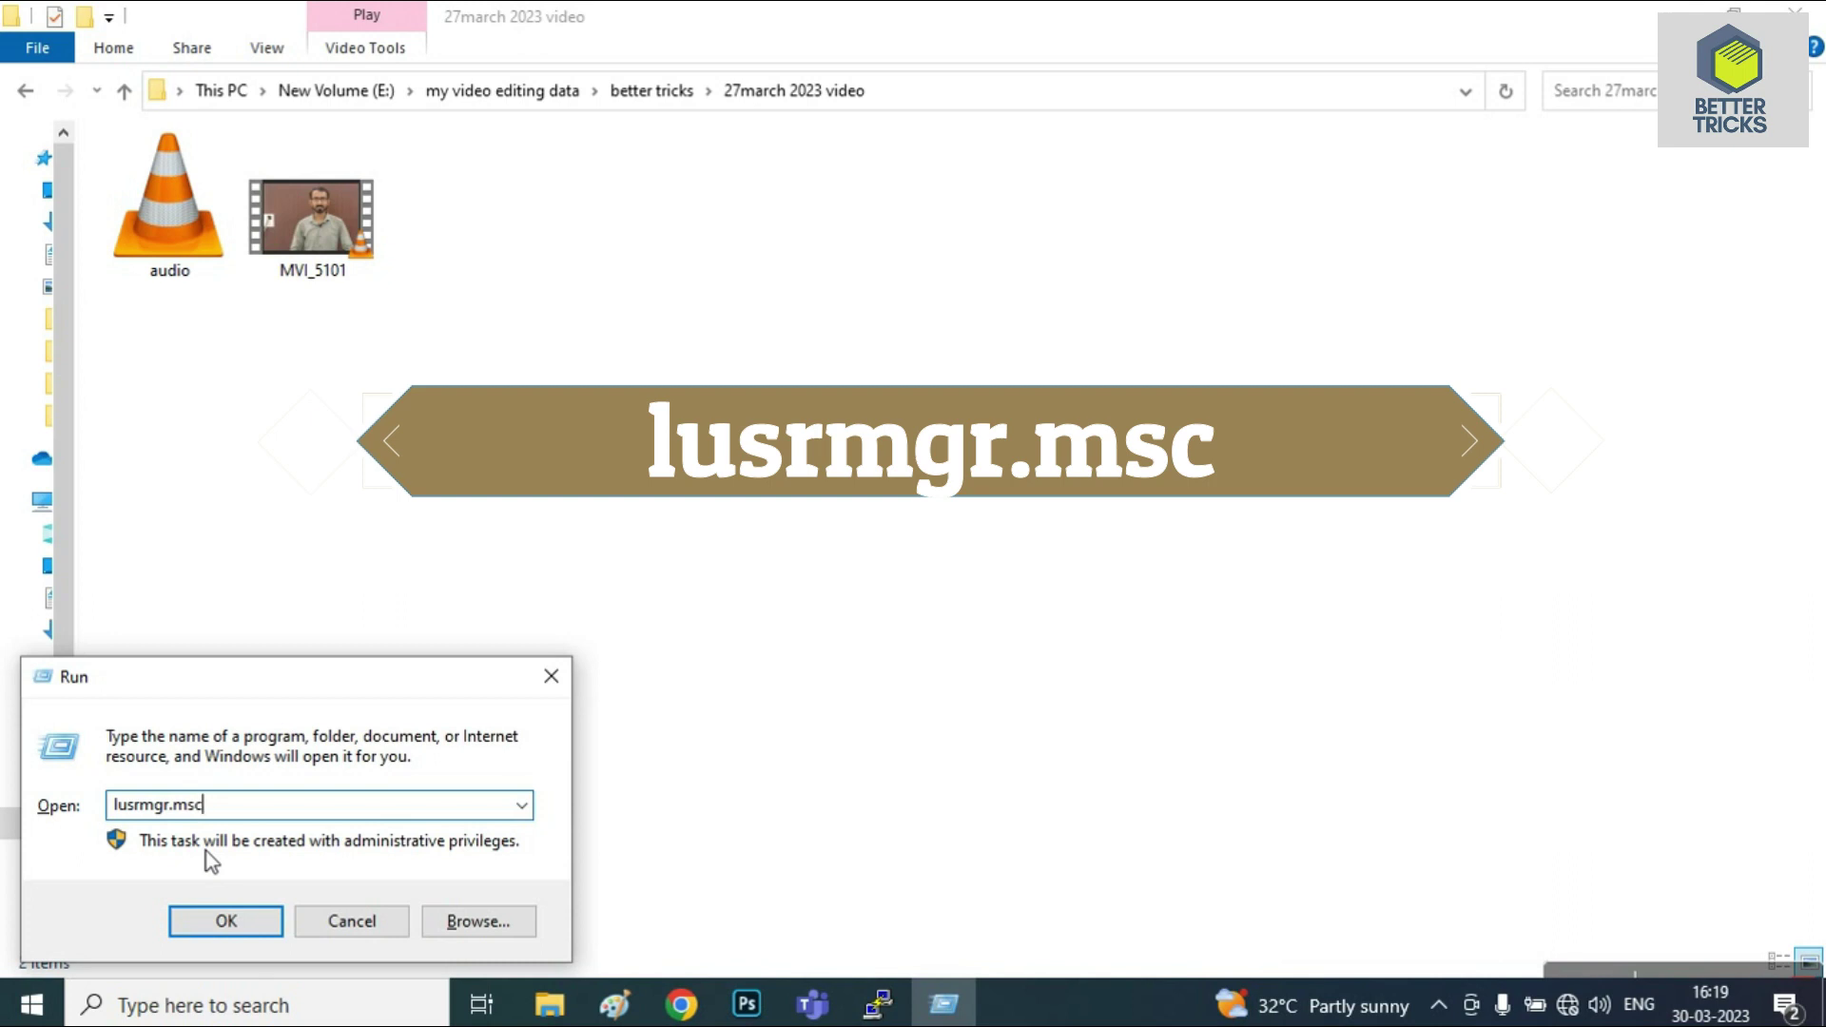
pyautogui.press('Return')
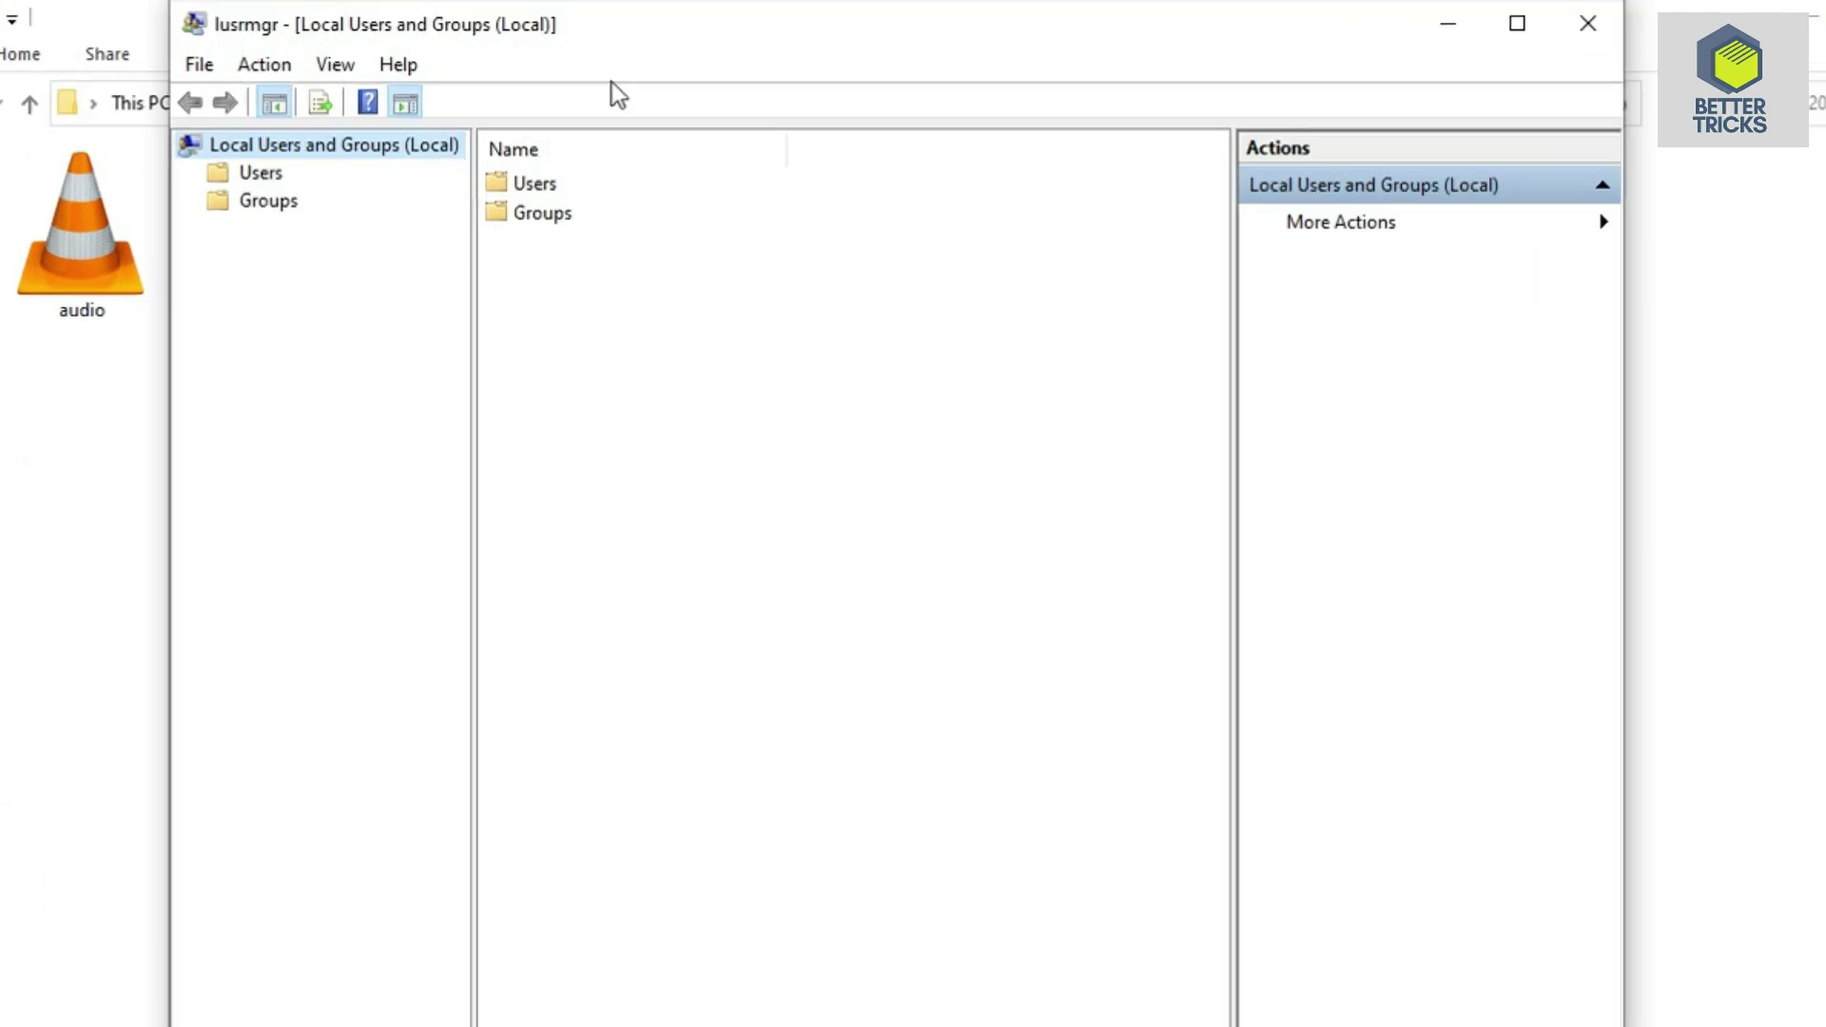
pyautogui.doubleClick(537, 186)
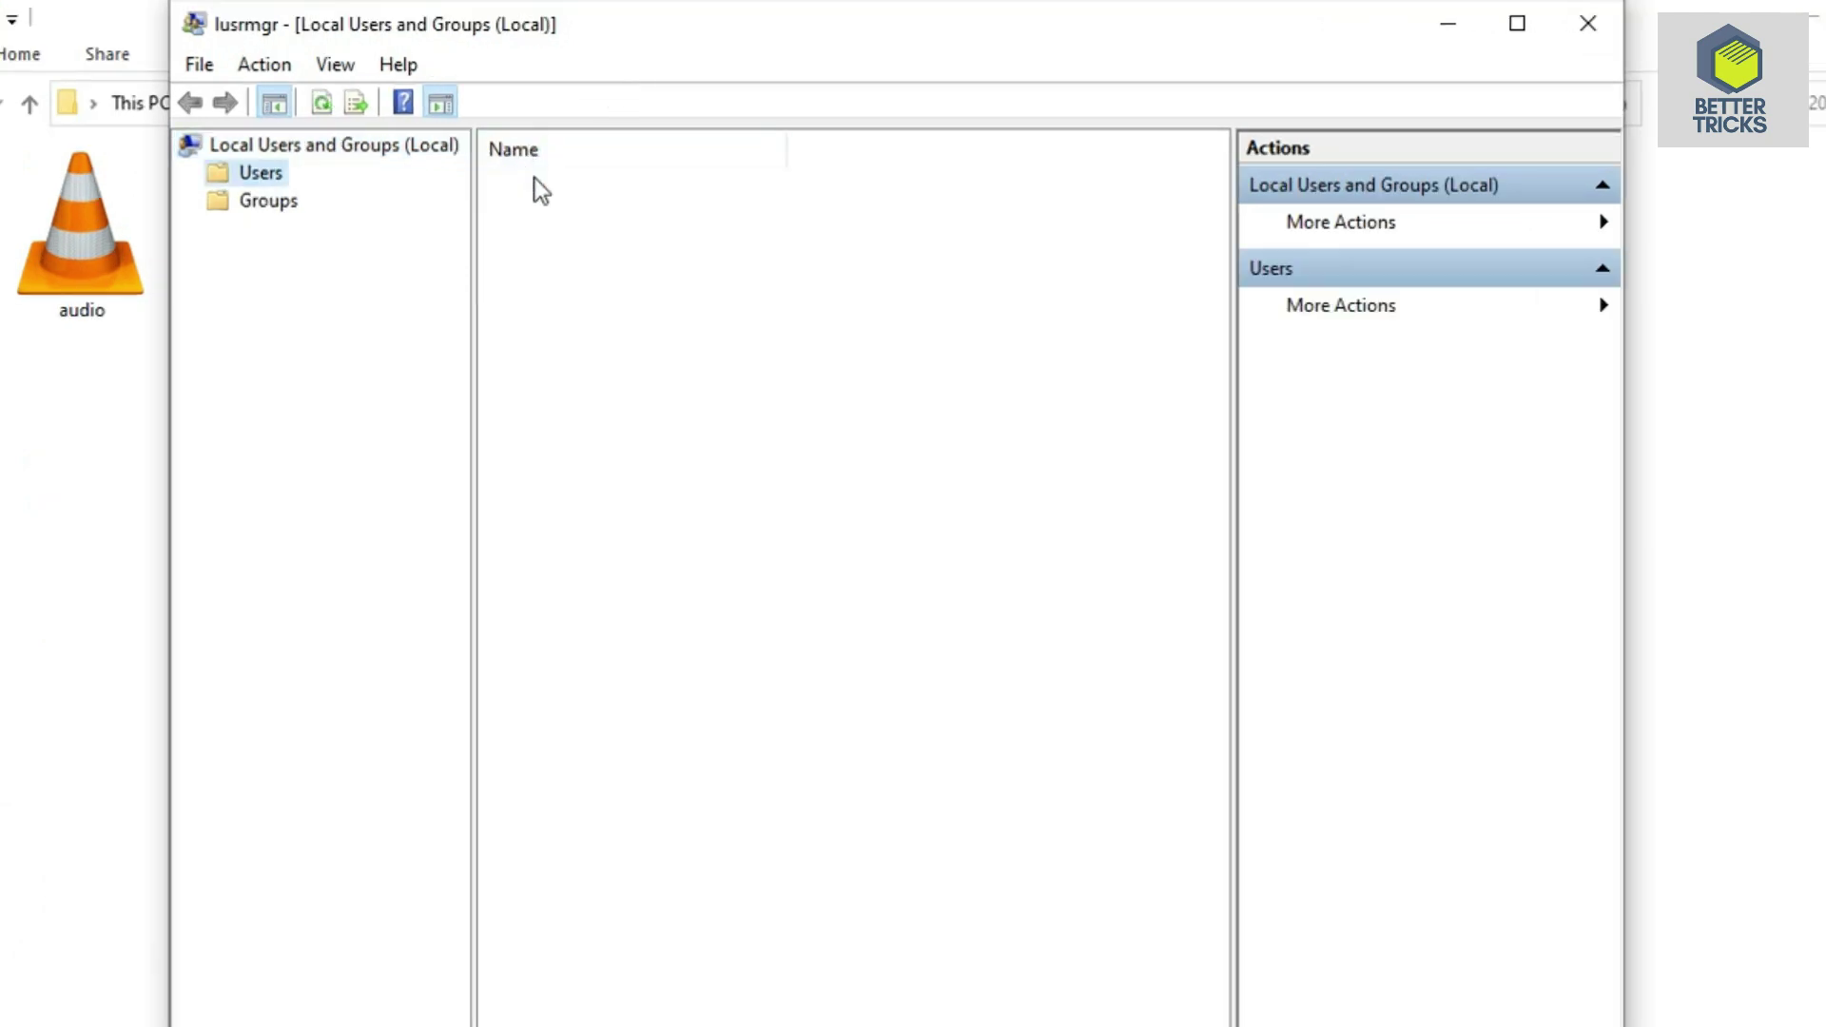
pyautogui.click(628, 466)
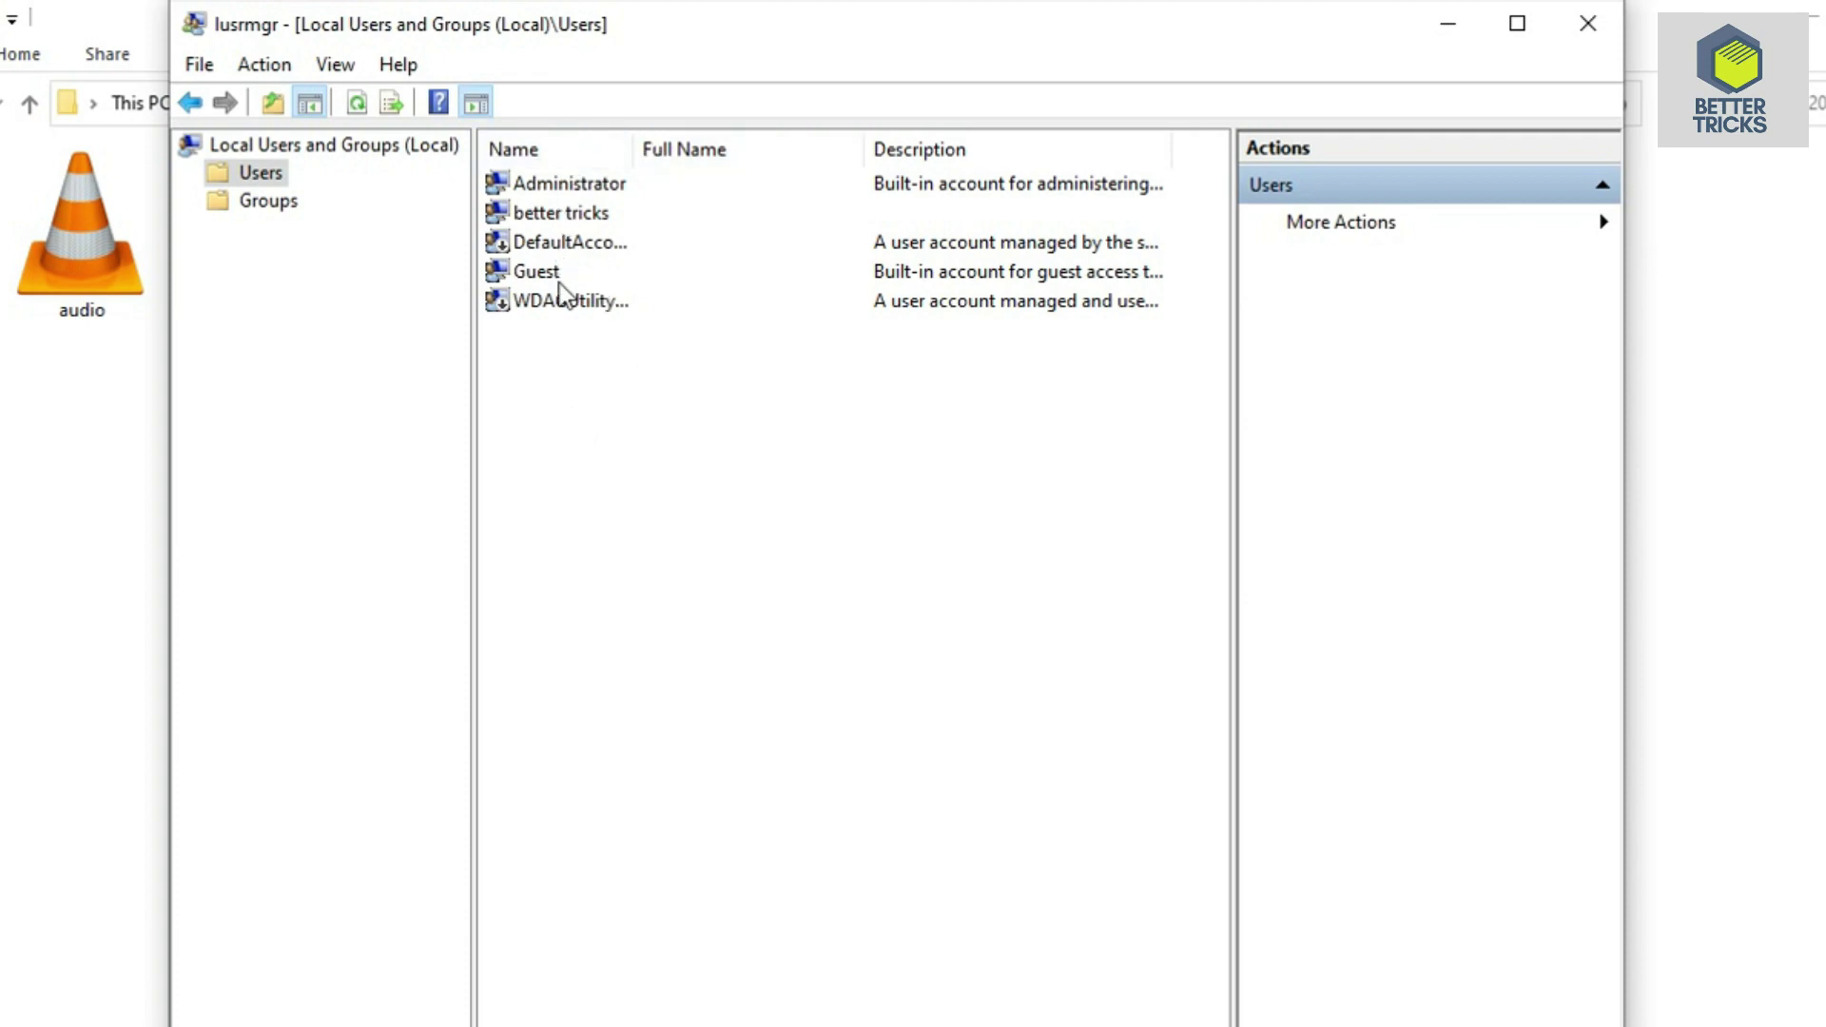
# Start a new local user with the user name demo, and enter and confirm the account password
pyautogui.rightClick(589, 444)
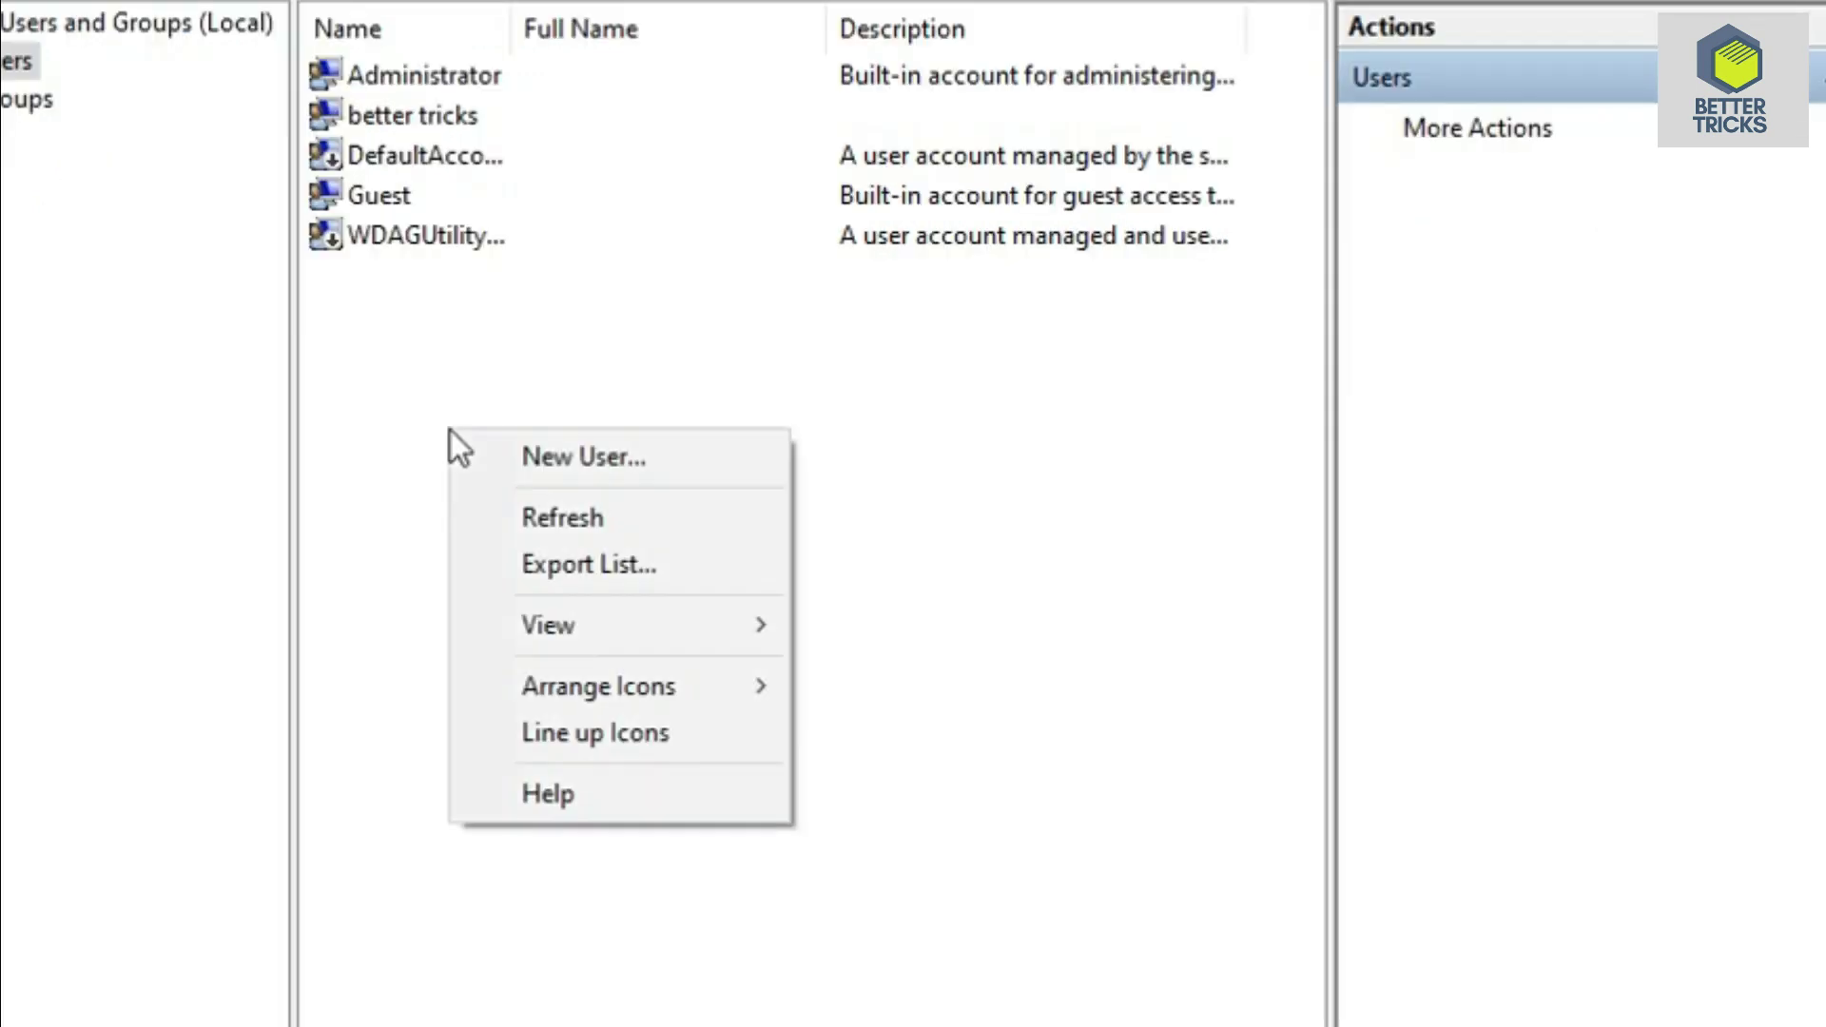
pyautogui.click(575, 449)
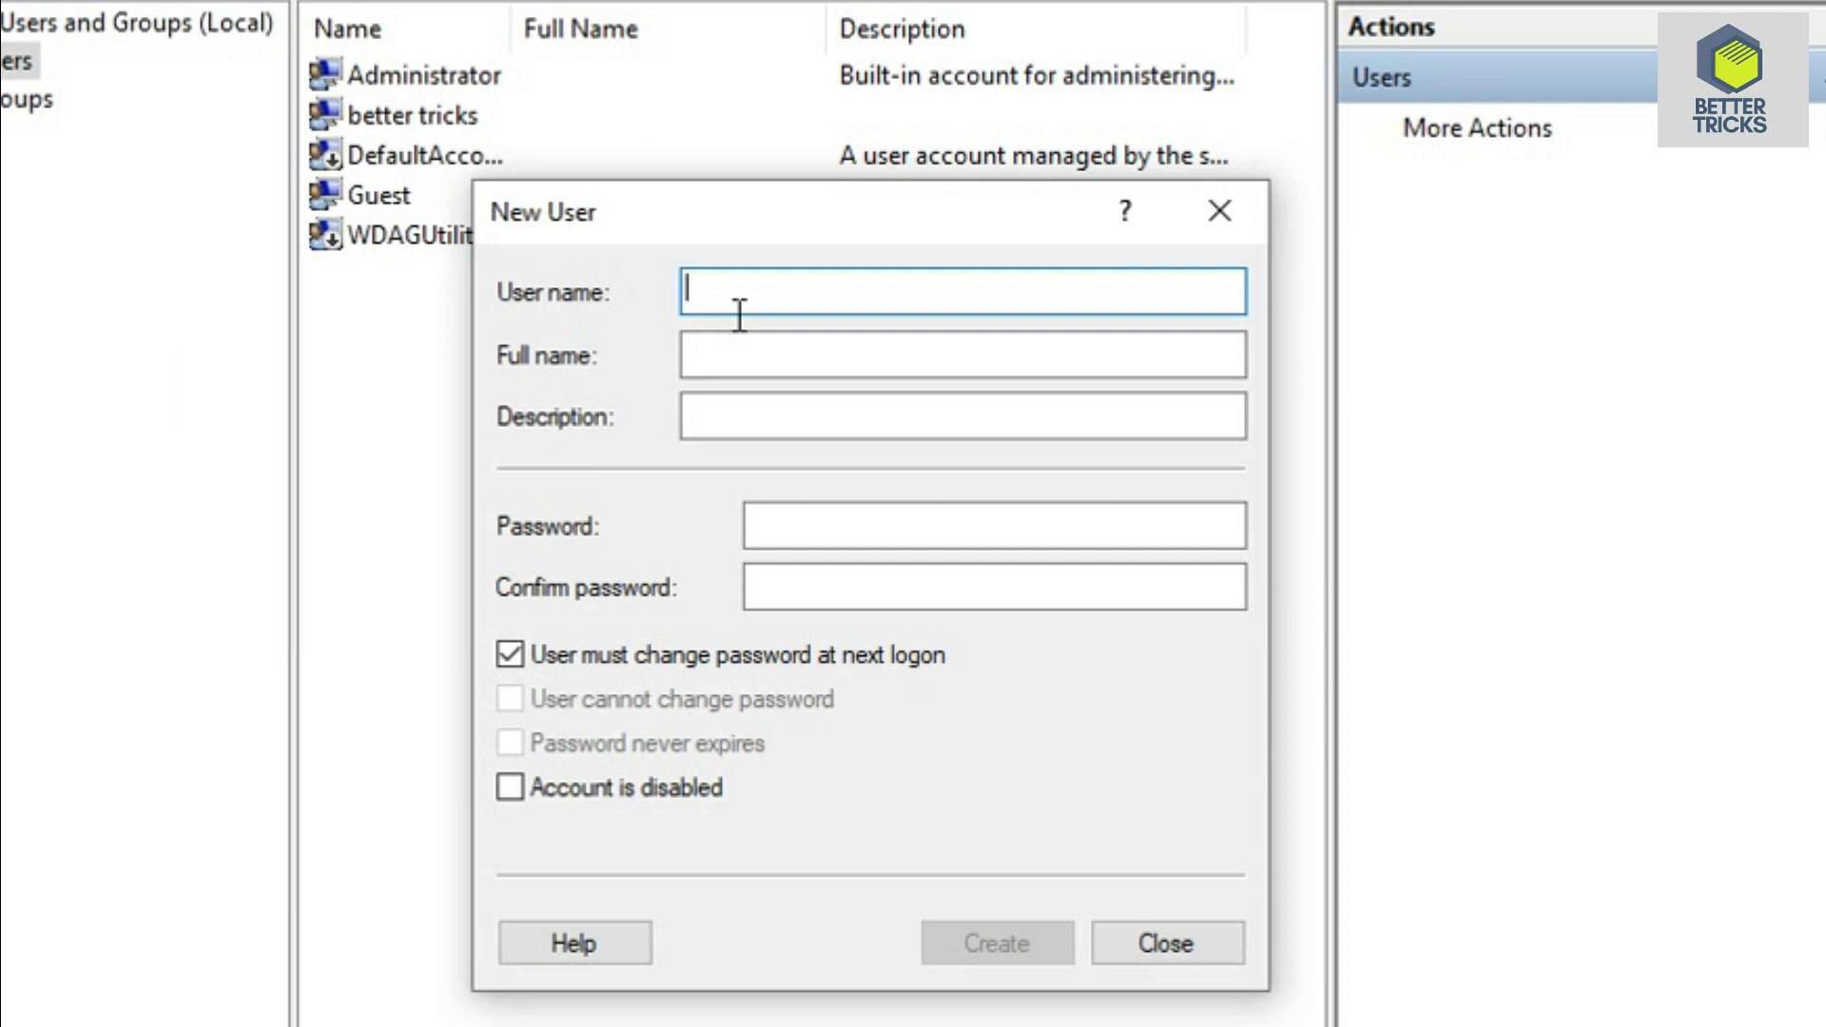
pyautogui.write('demo')
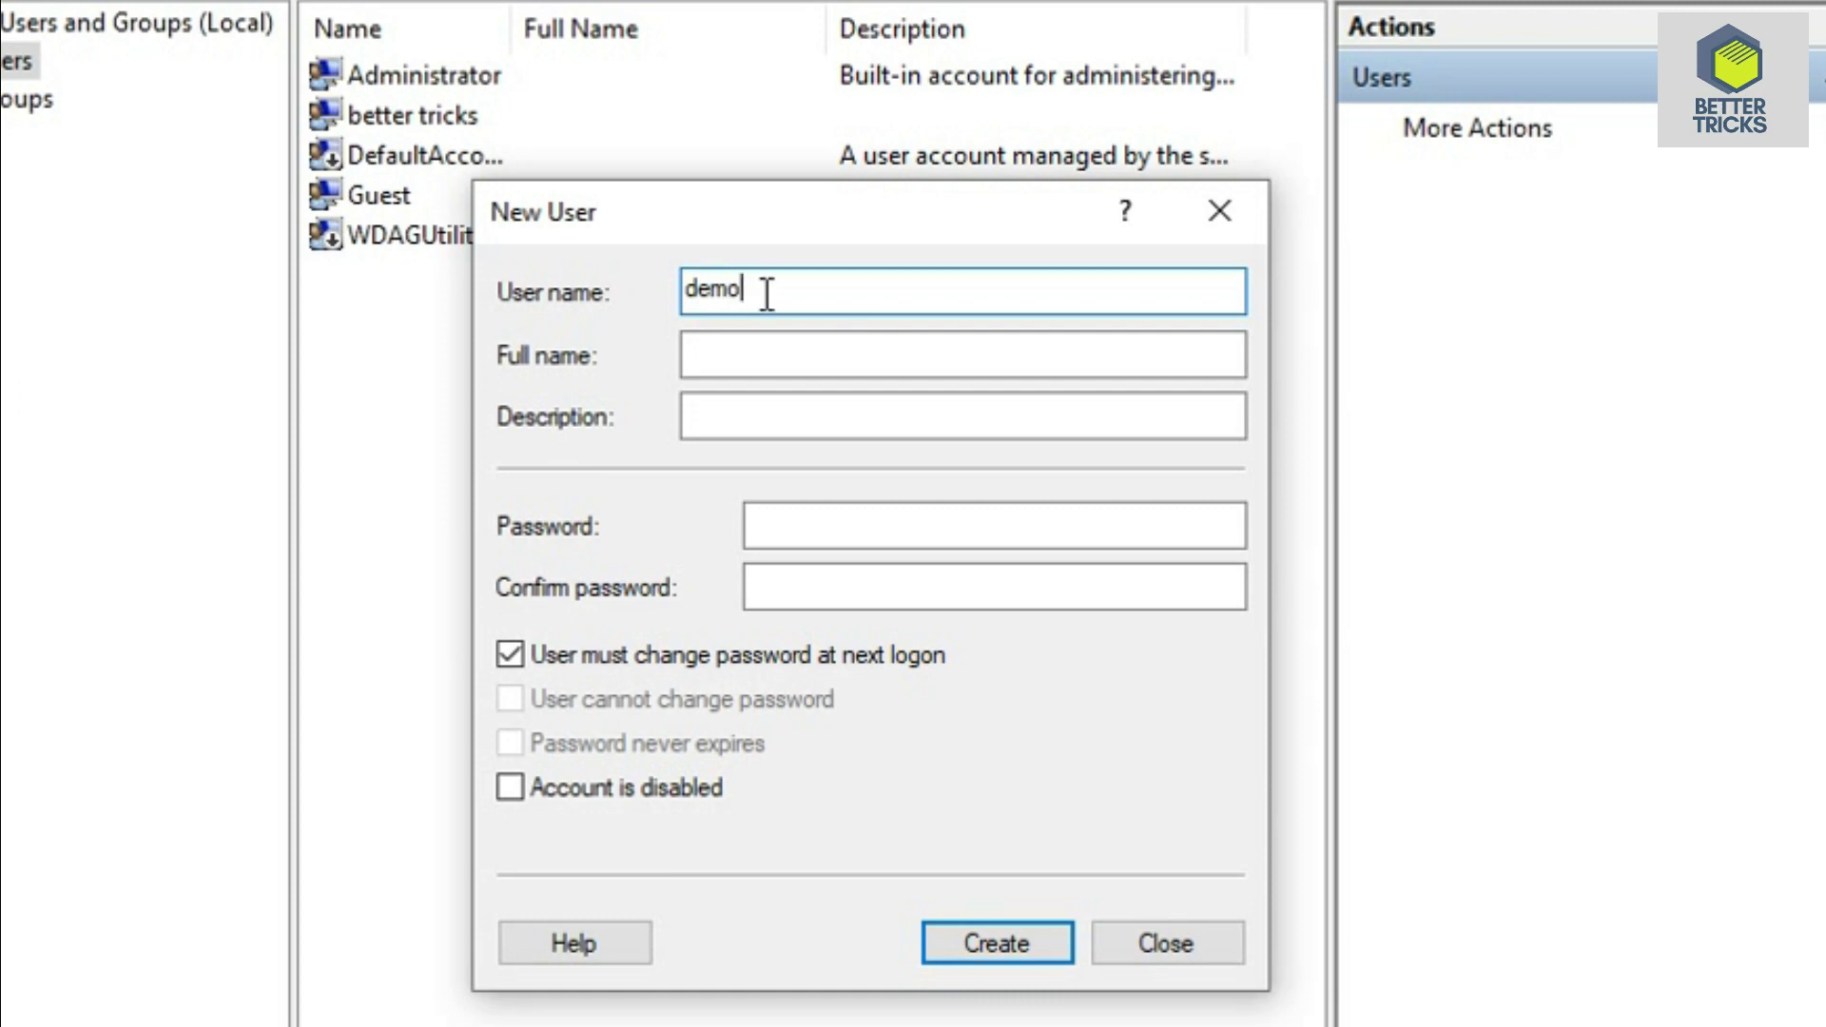
pyautogui.click(759, 371)
pyautogui.click(809, 544)
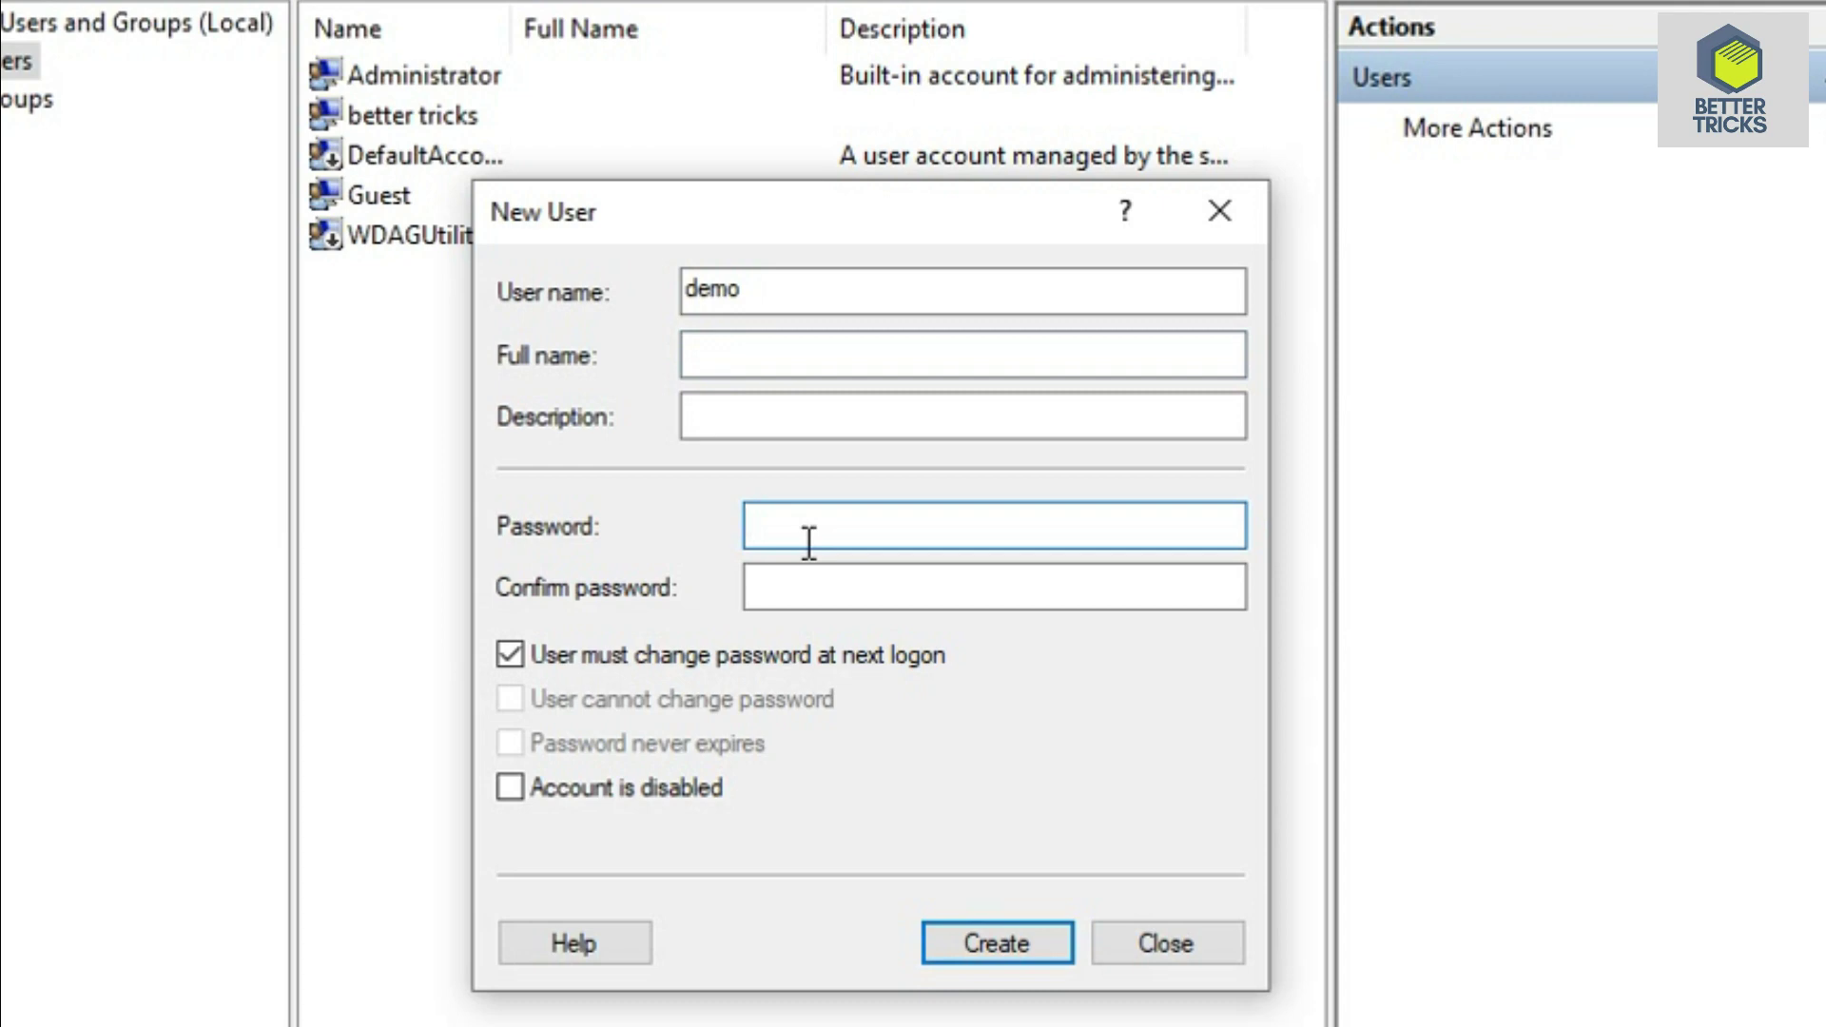
pyautogui.write('•••••••••')
pyautogui.click(791, 614)
pyautogui.write('•••••')
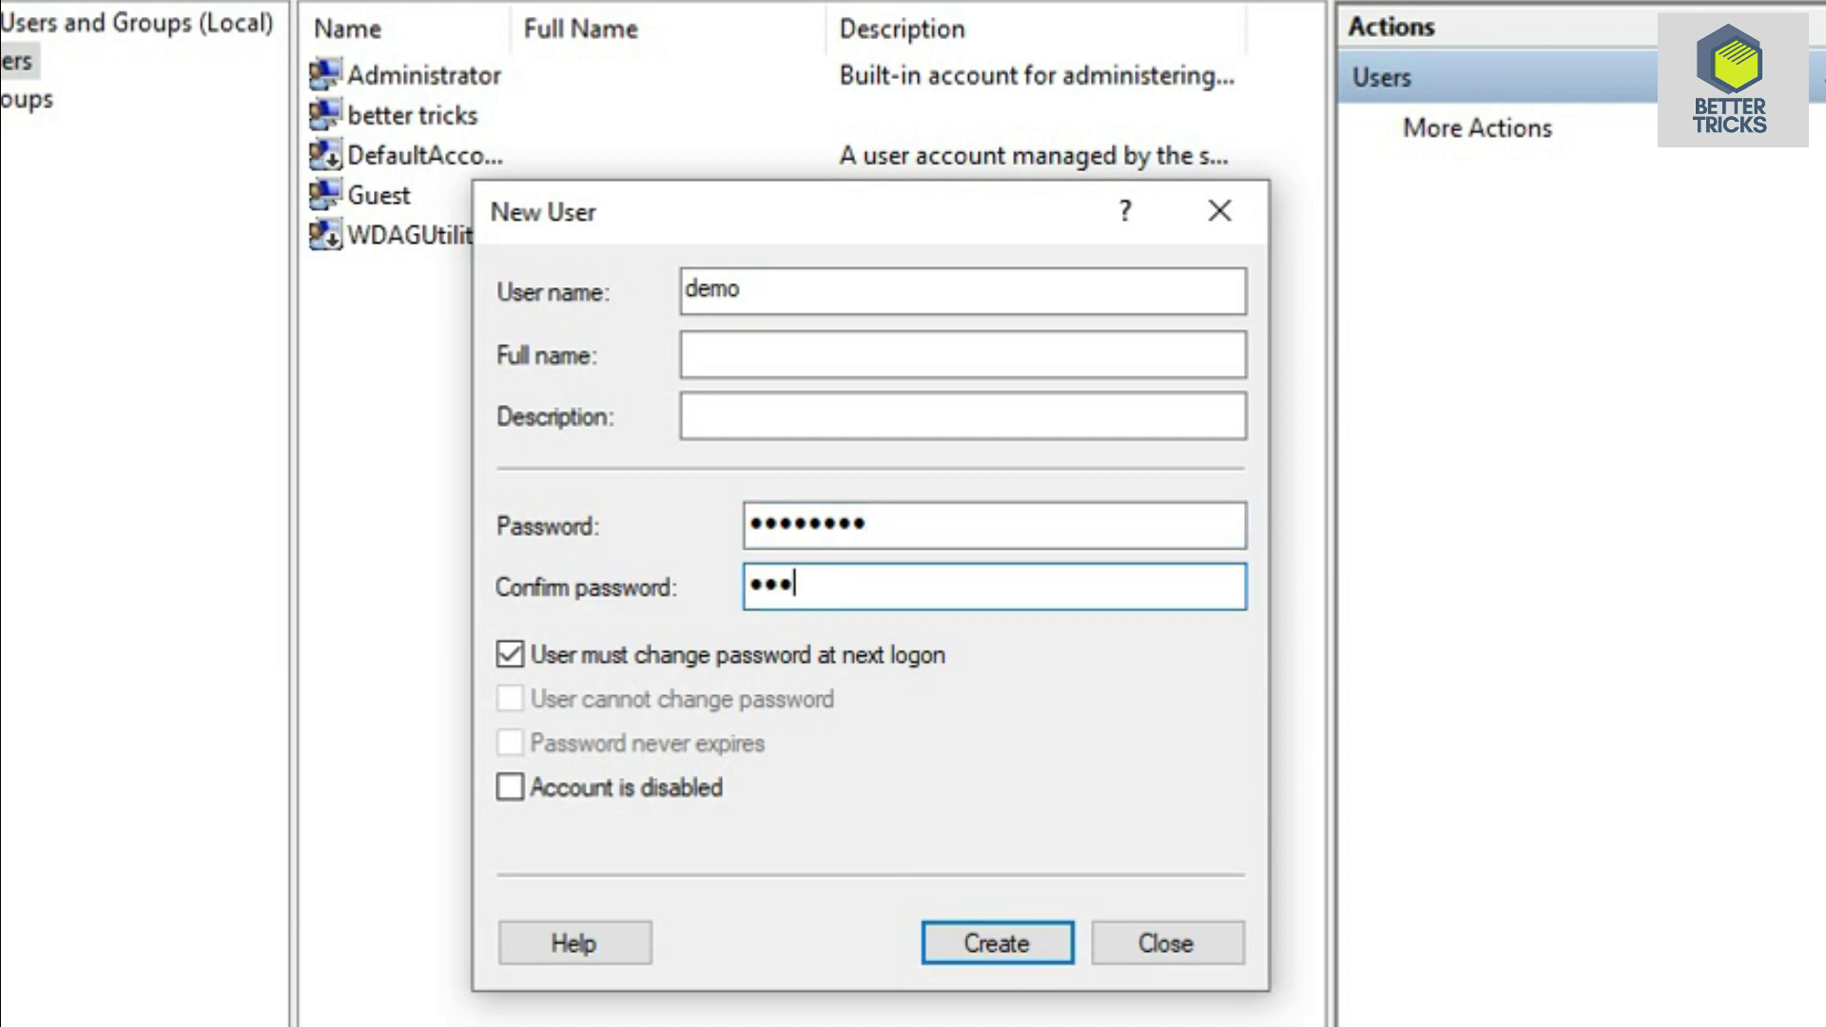
pyautogui.write('••••')
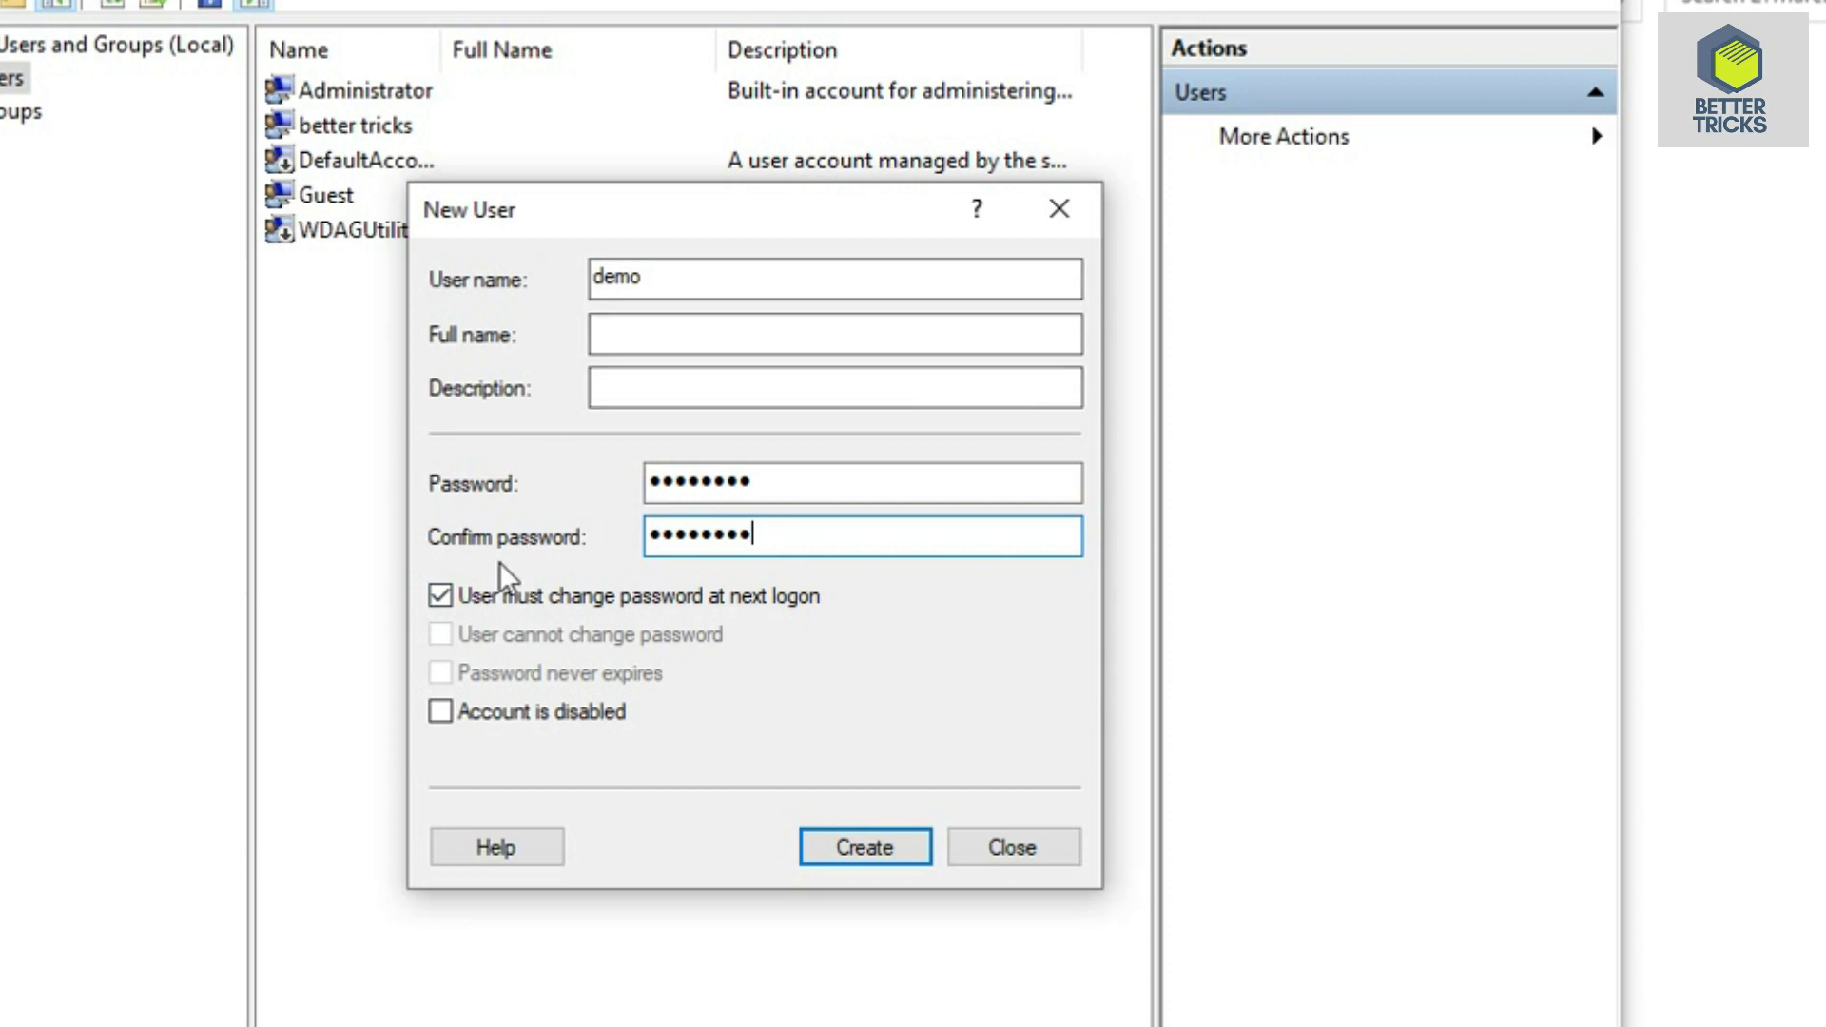
# Turn off the forced password change at next logon, enable User cannot change password and Password never expires, and create the account
pyautogui.click(439, 597)
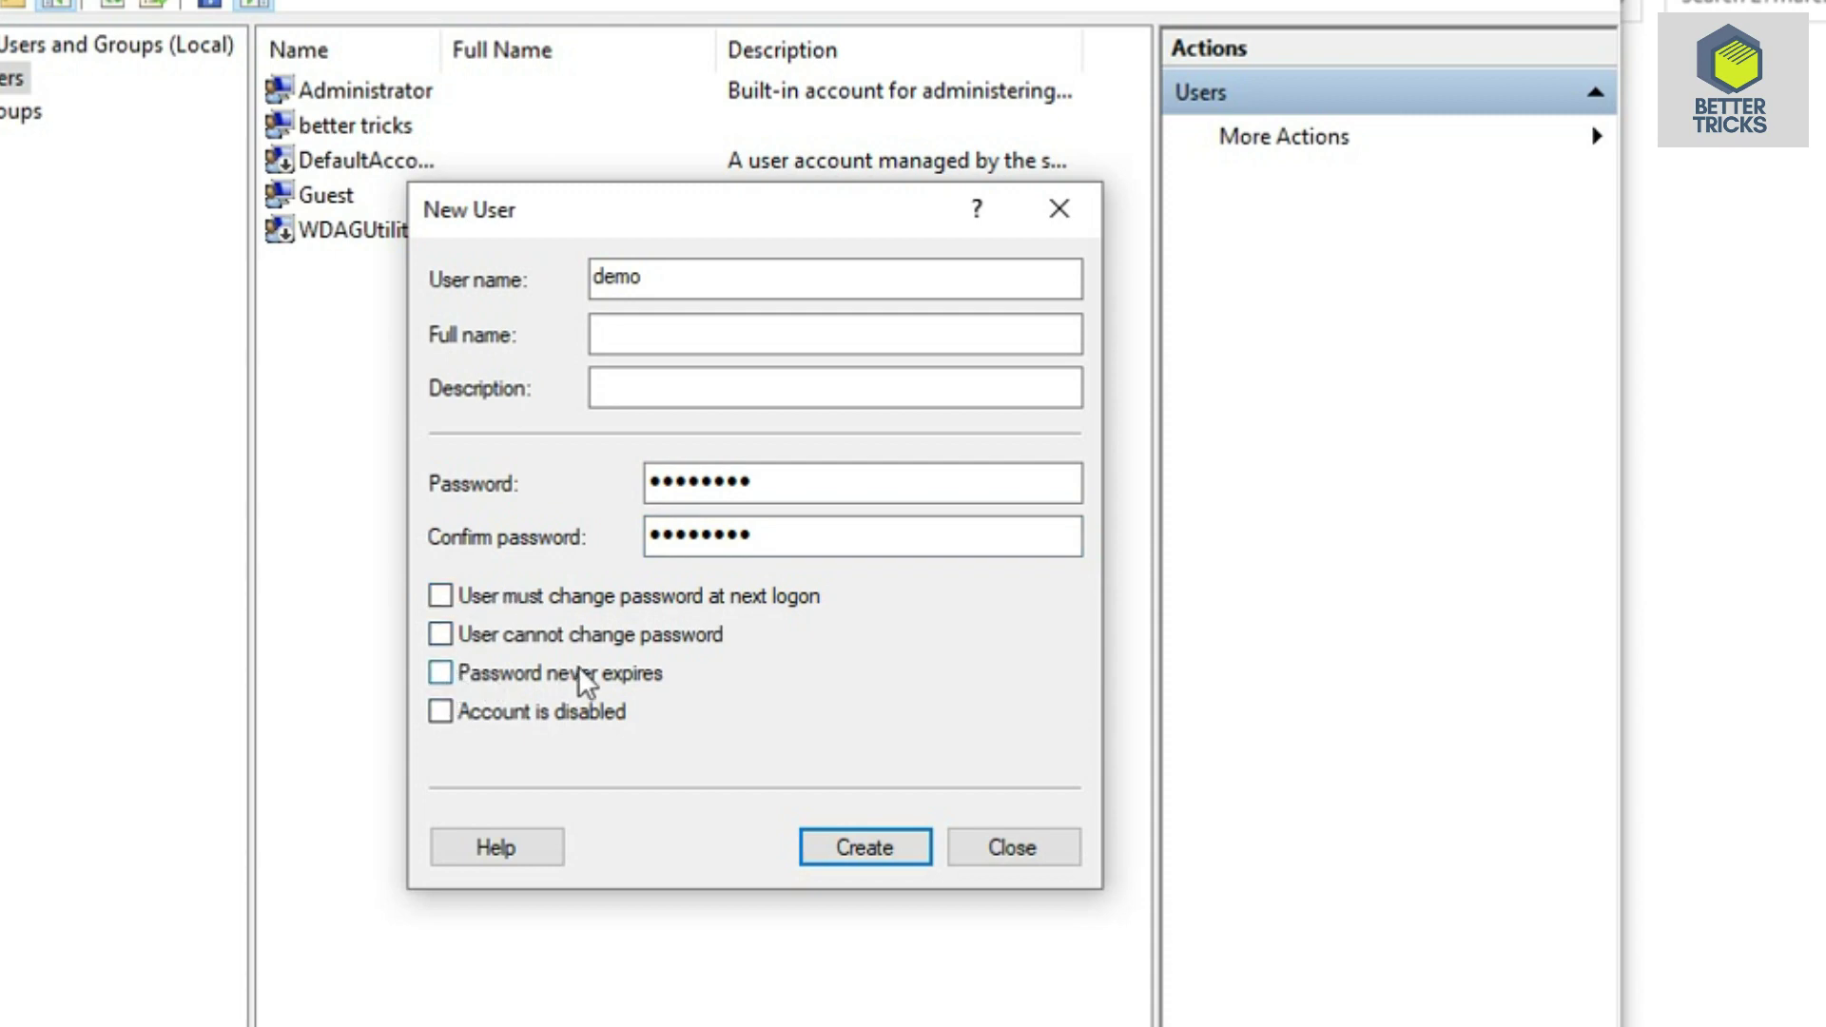
pyautogui.click(440, 673)
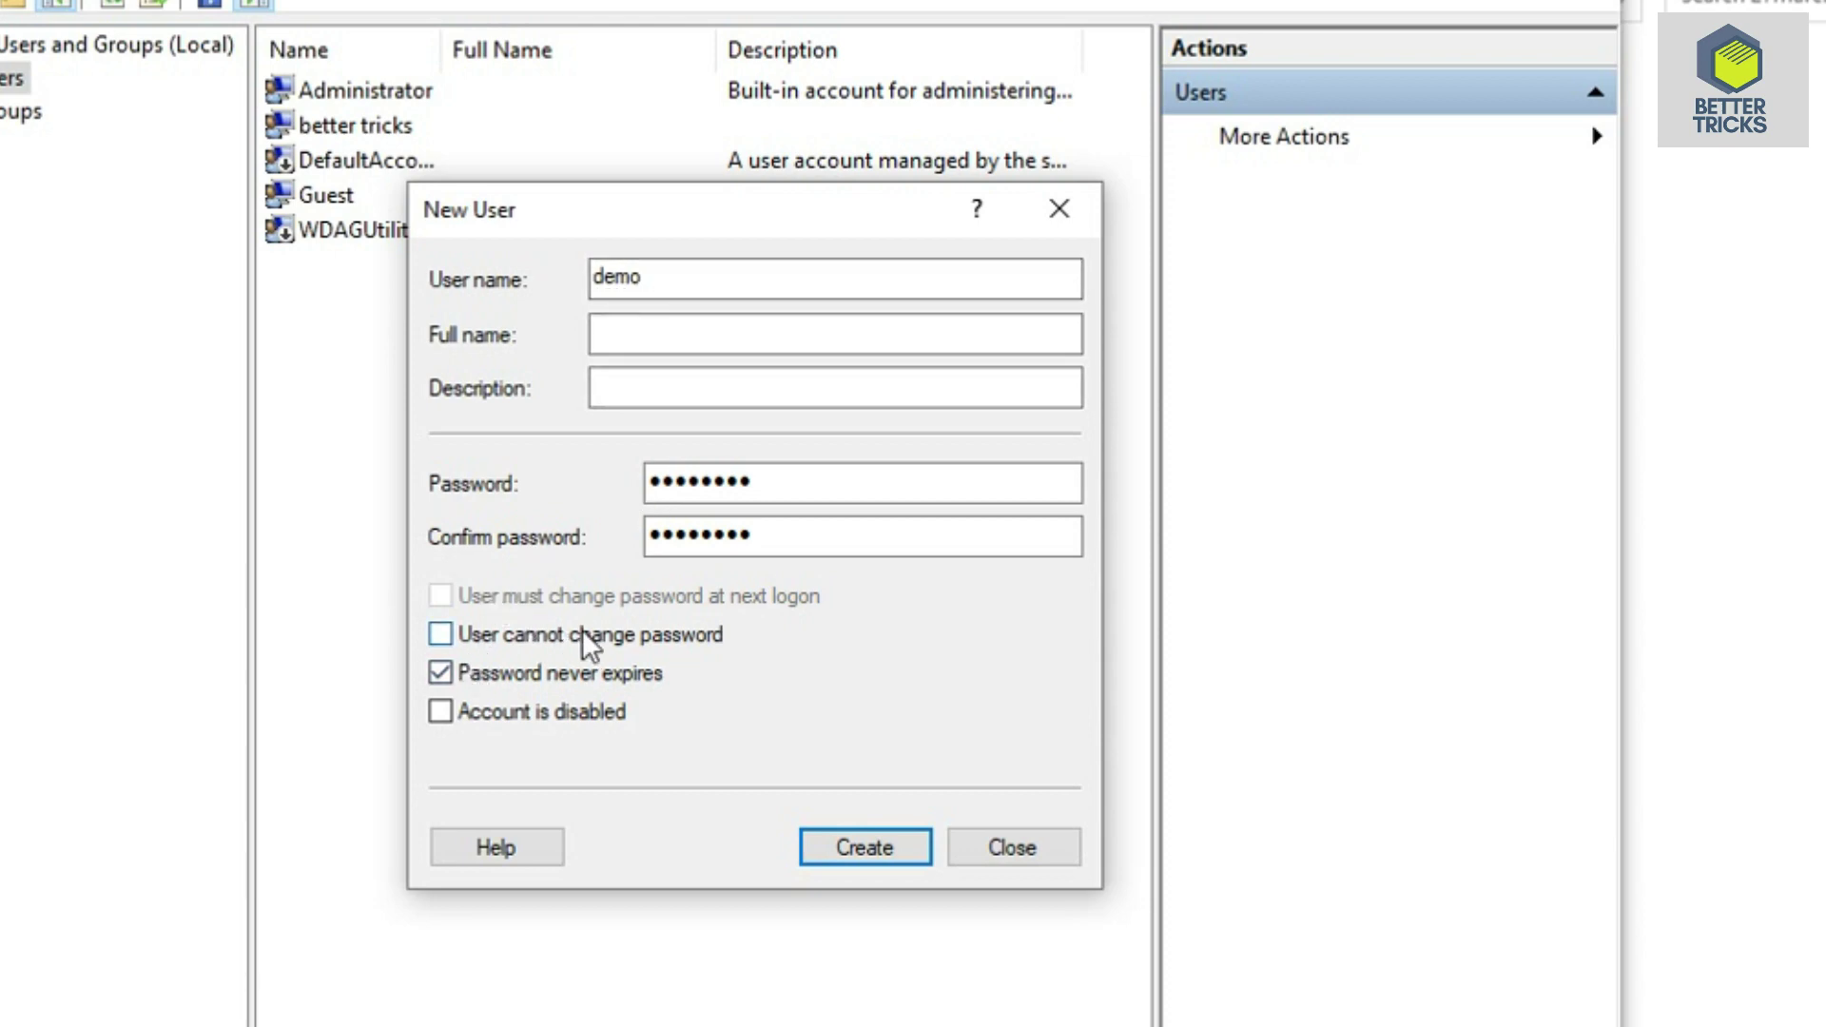
pyautogui.click(439, 635)
pyautogui.click(872, 845)
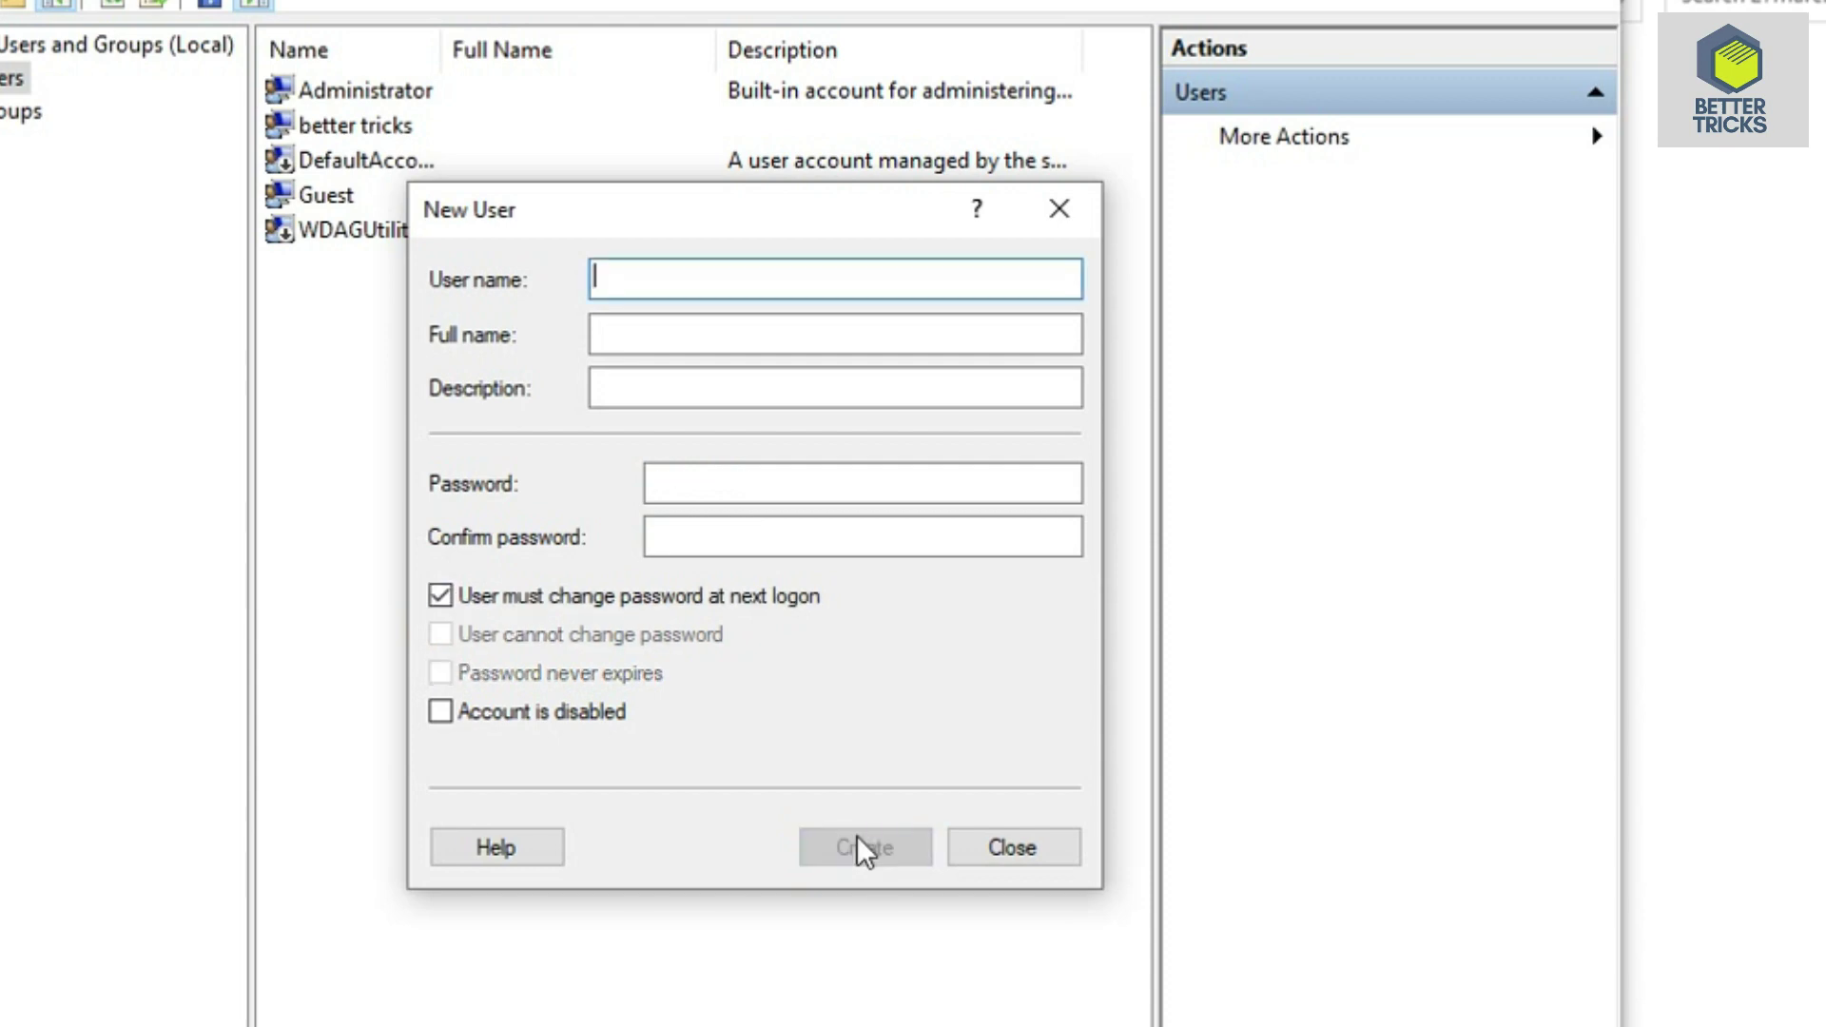
pyautogui.click(1008, 849)
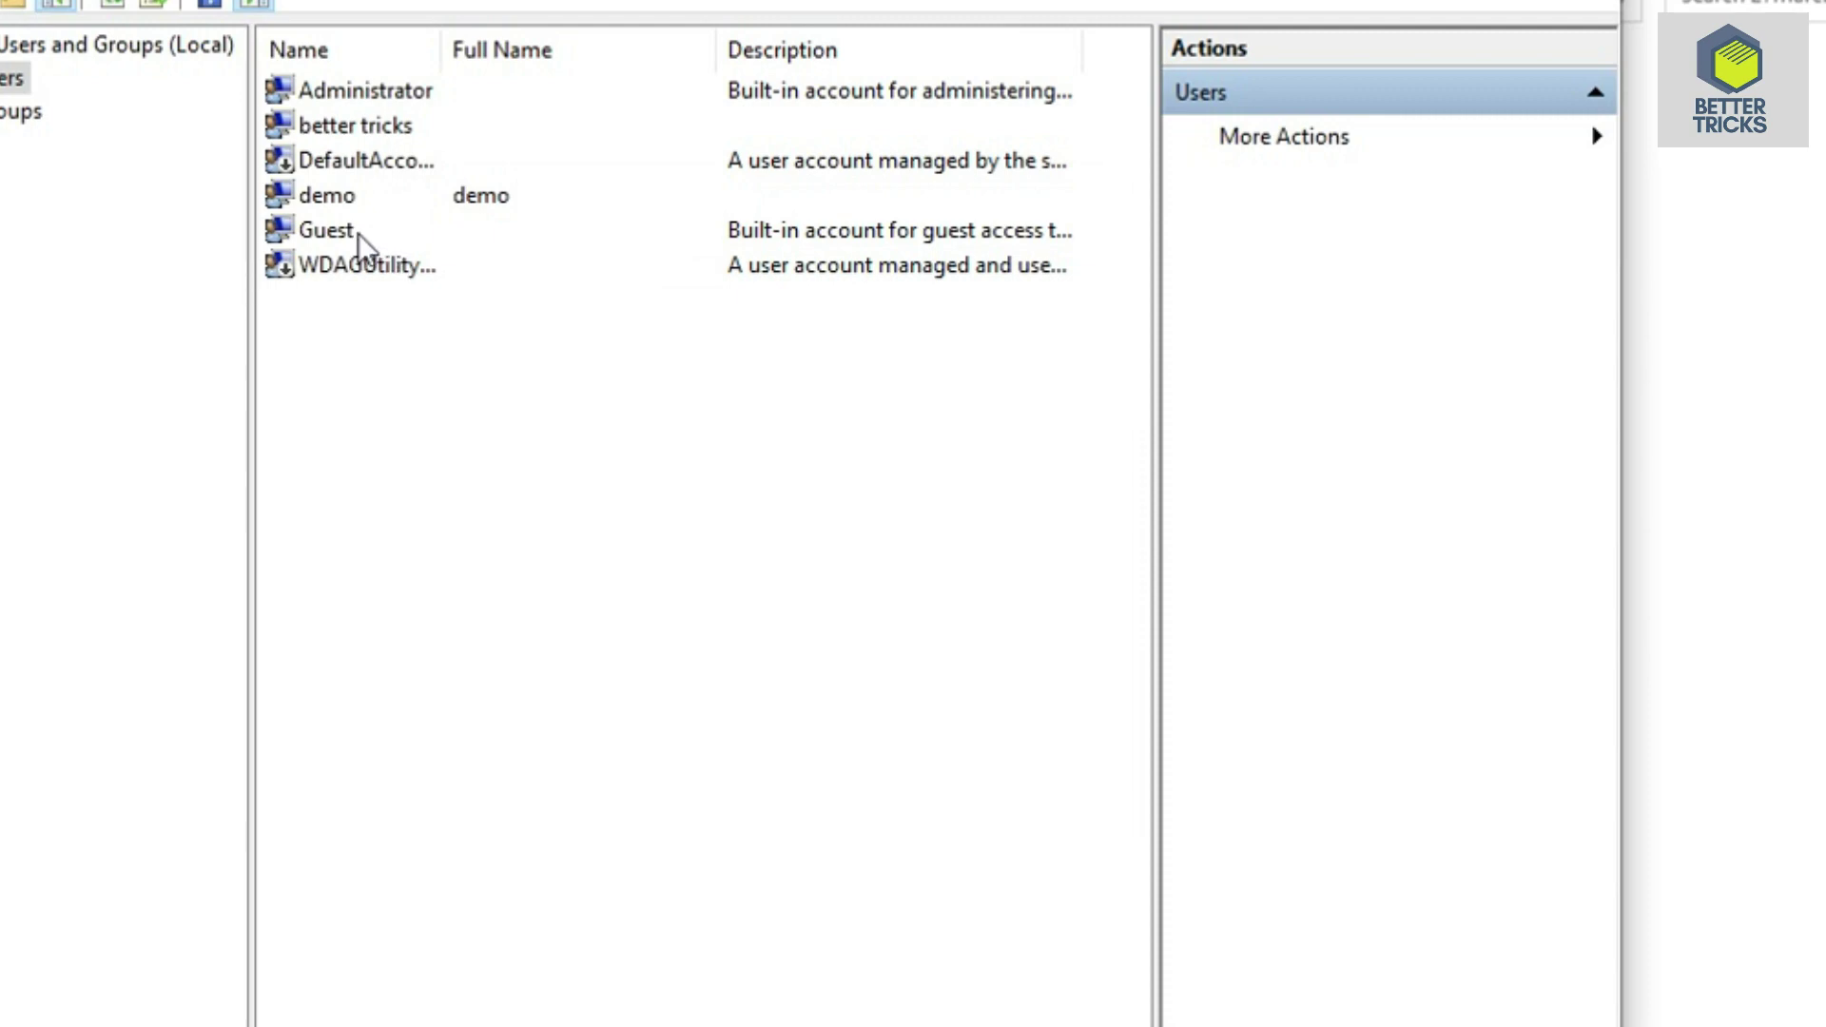
# Reset the demo user's password to a blank one, proceeding past the data-loss warning
pyautogui.click(338, 202)
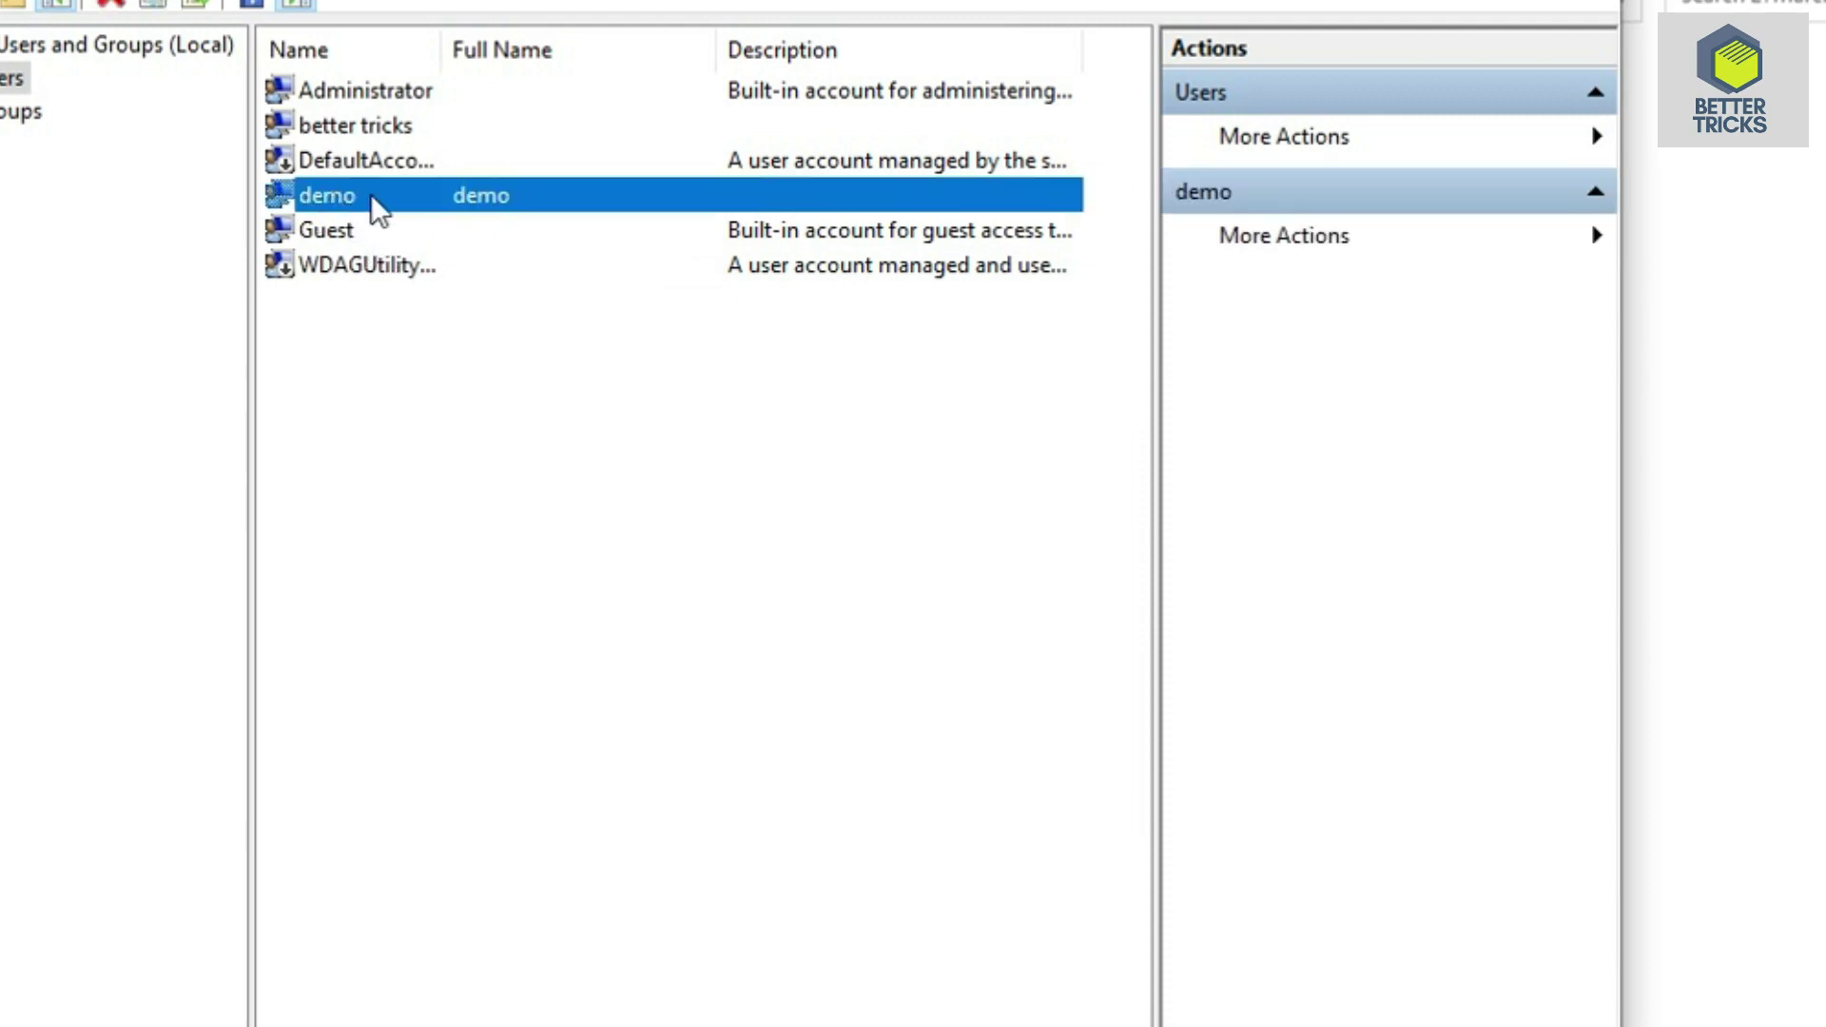
pyautogui.click(448, 481)
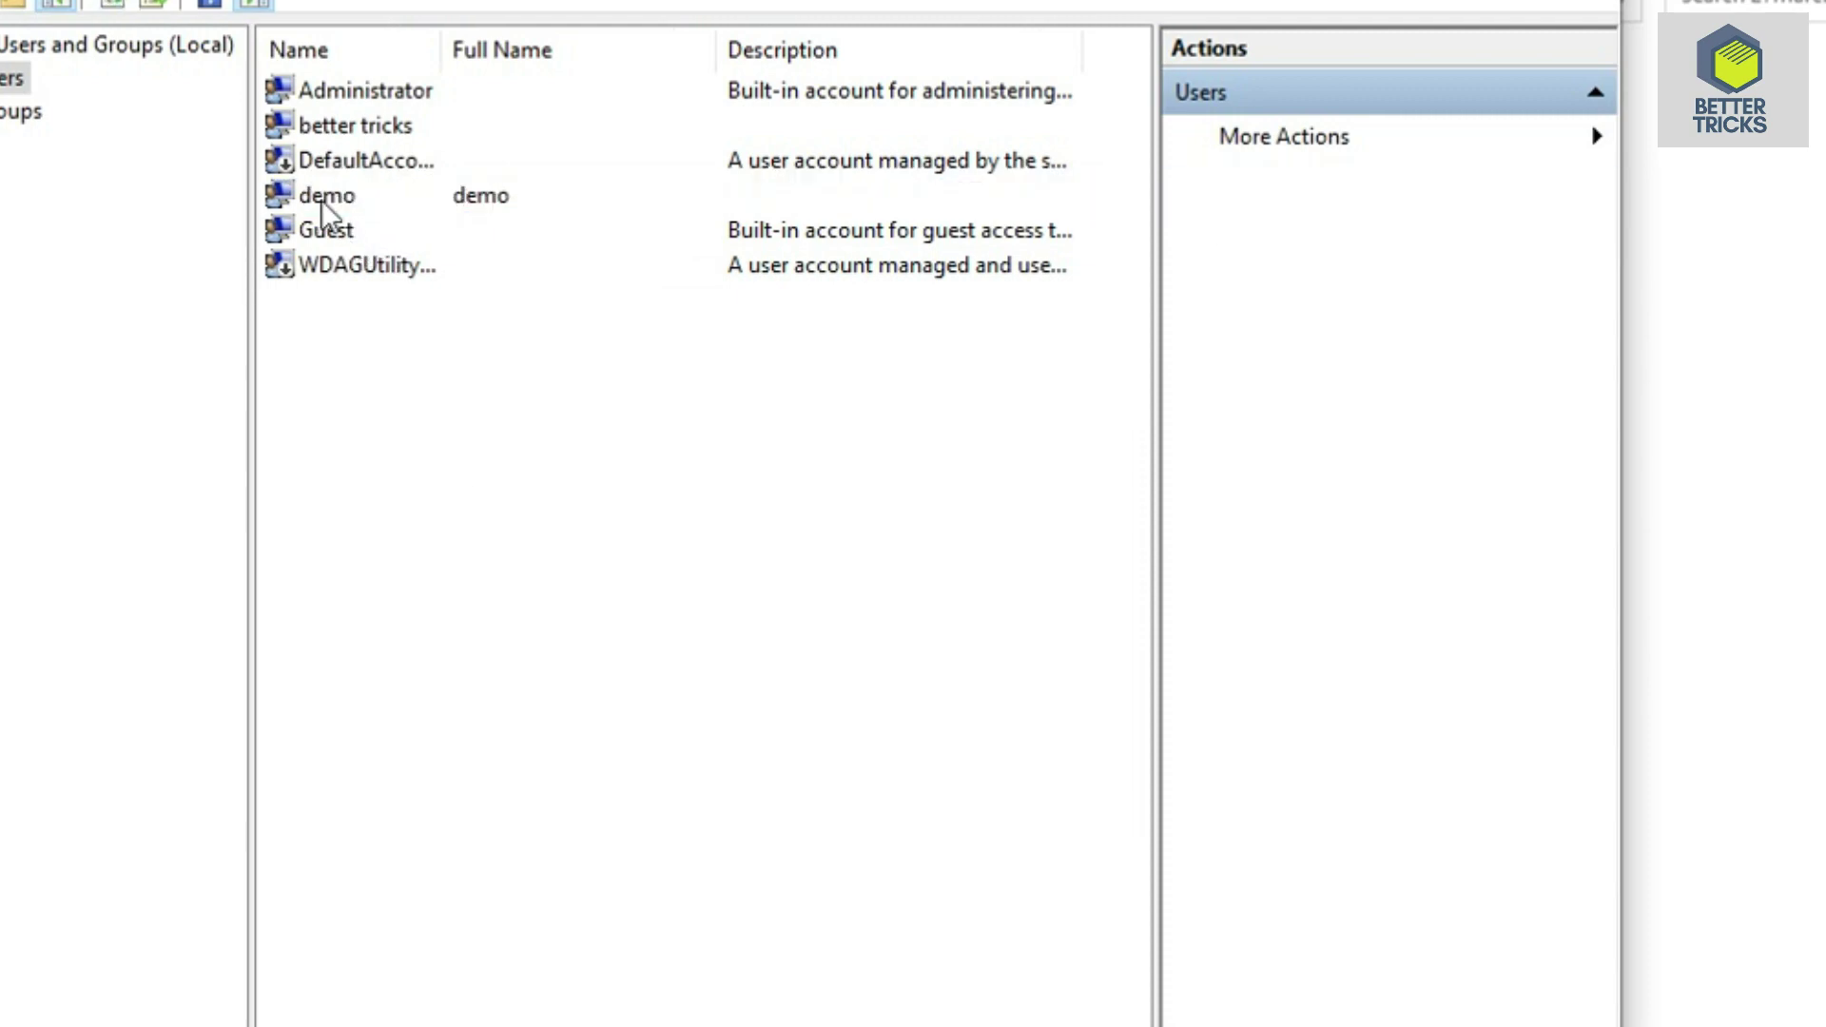
pyautogui.click(323, 202)
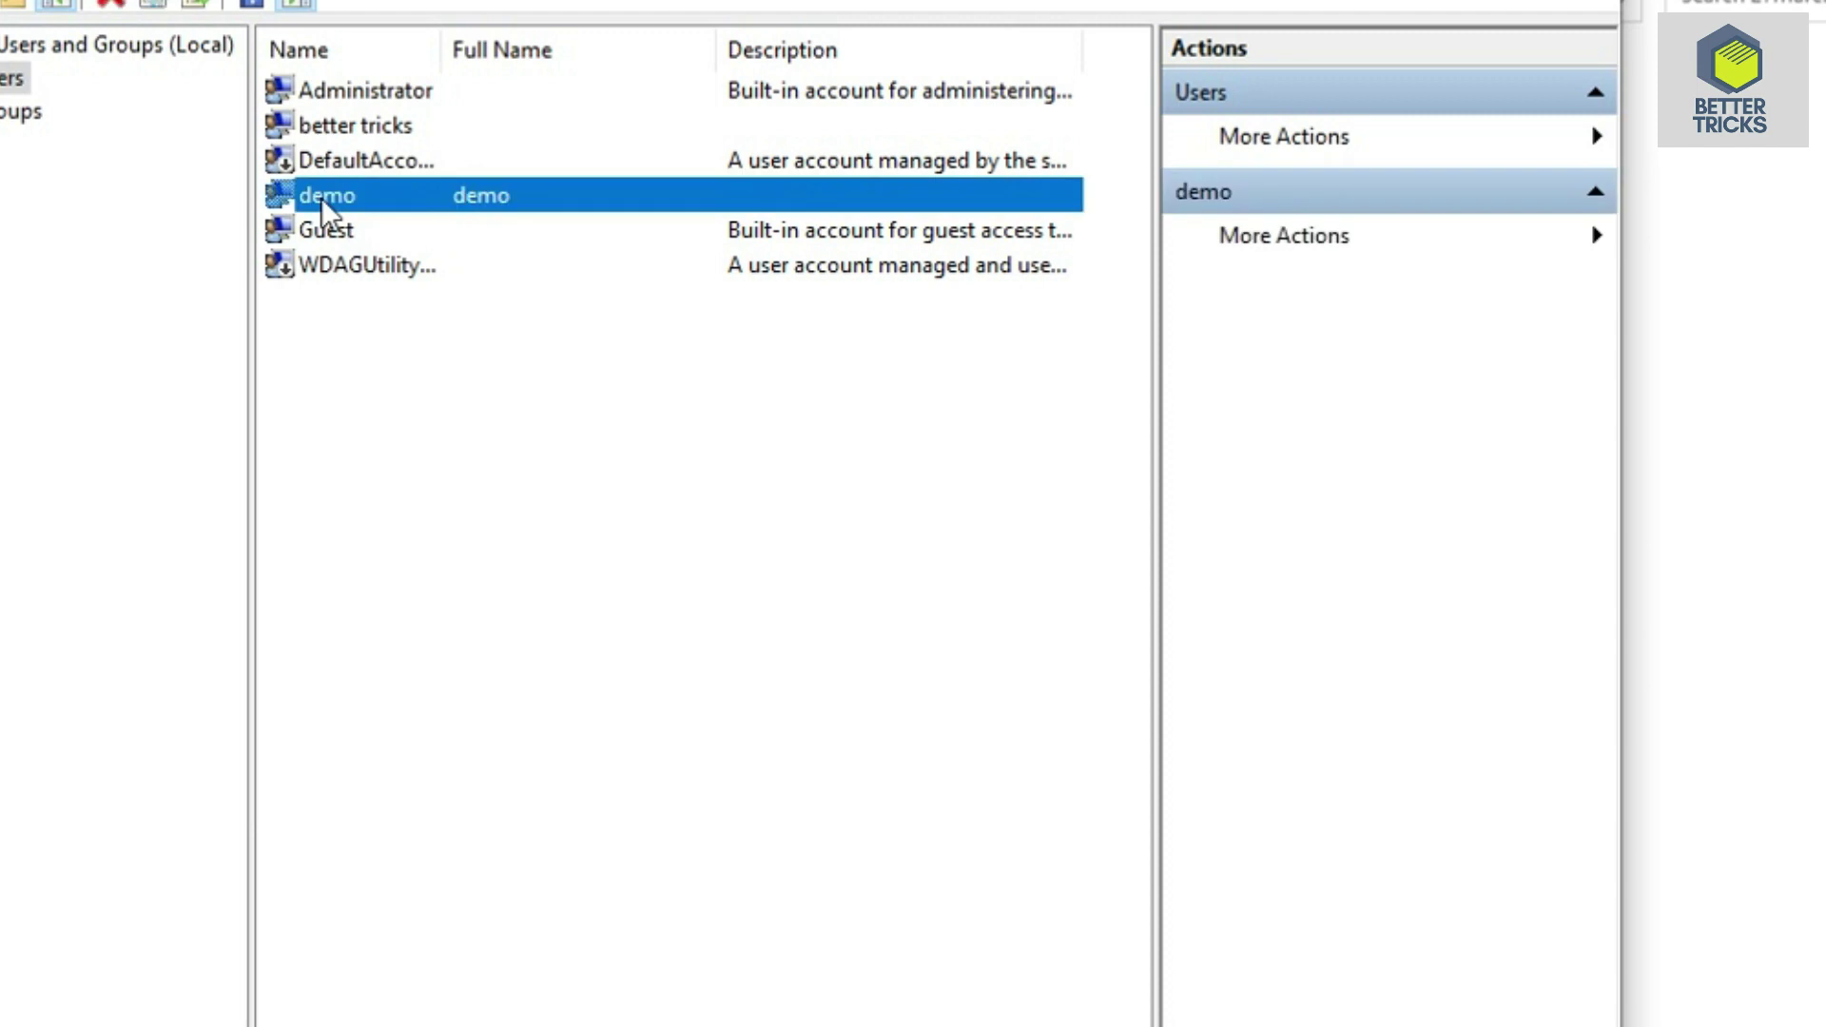
pyautogui.rightClick(324, 206)
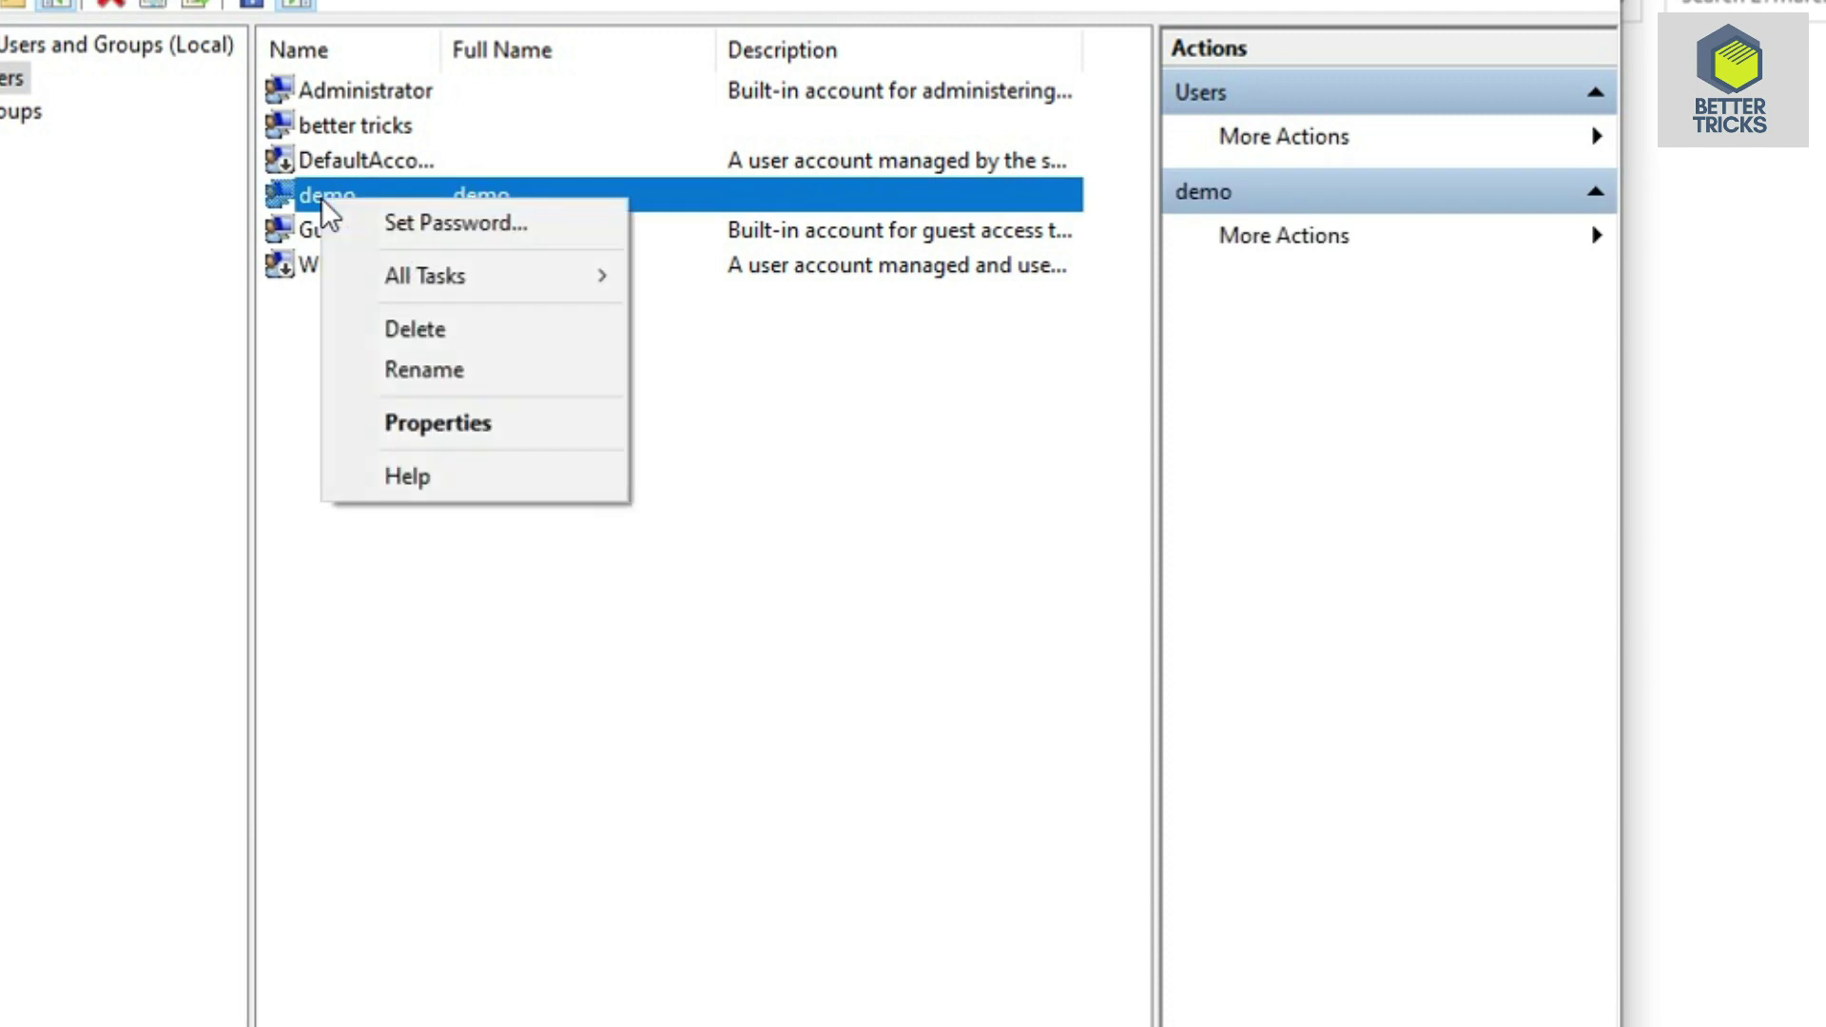
pyautogui.click(424, 223)
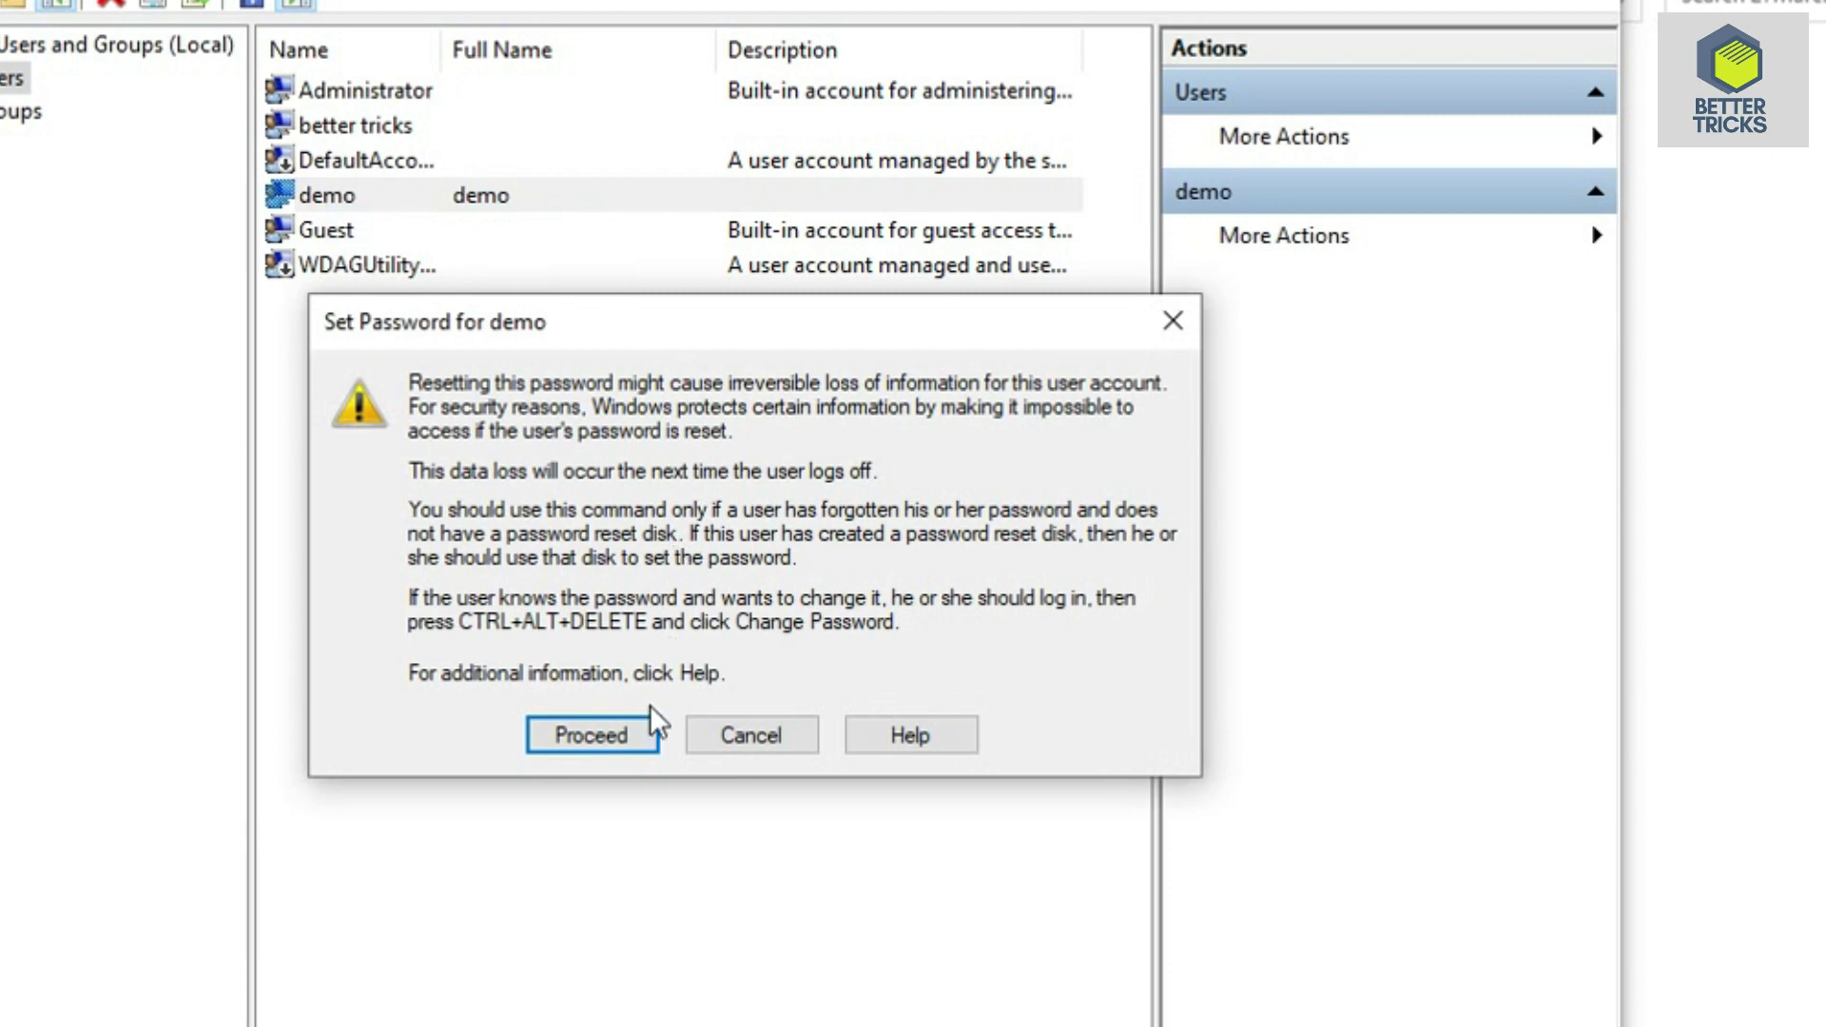
pyautogui.click(604, 744)
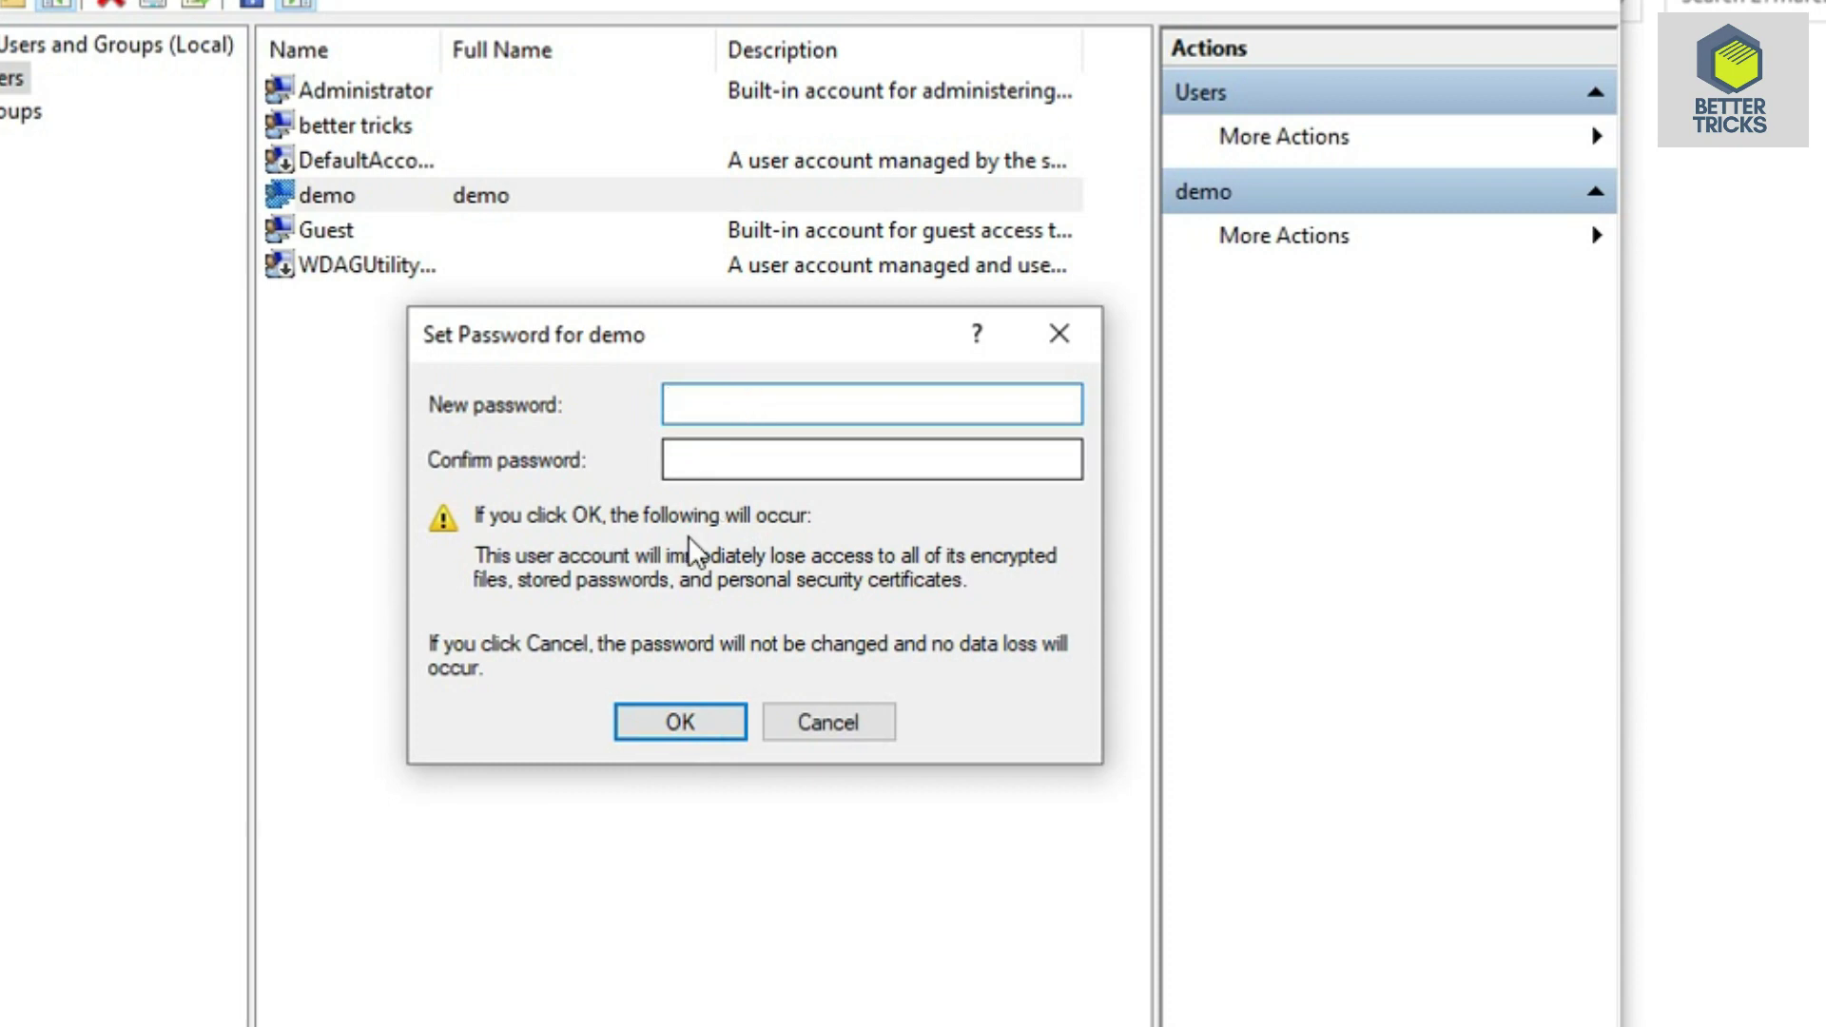
pyautogui.click(663, 725)
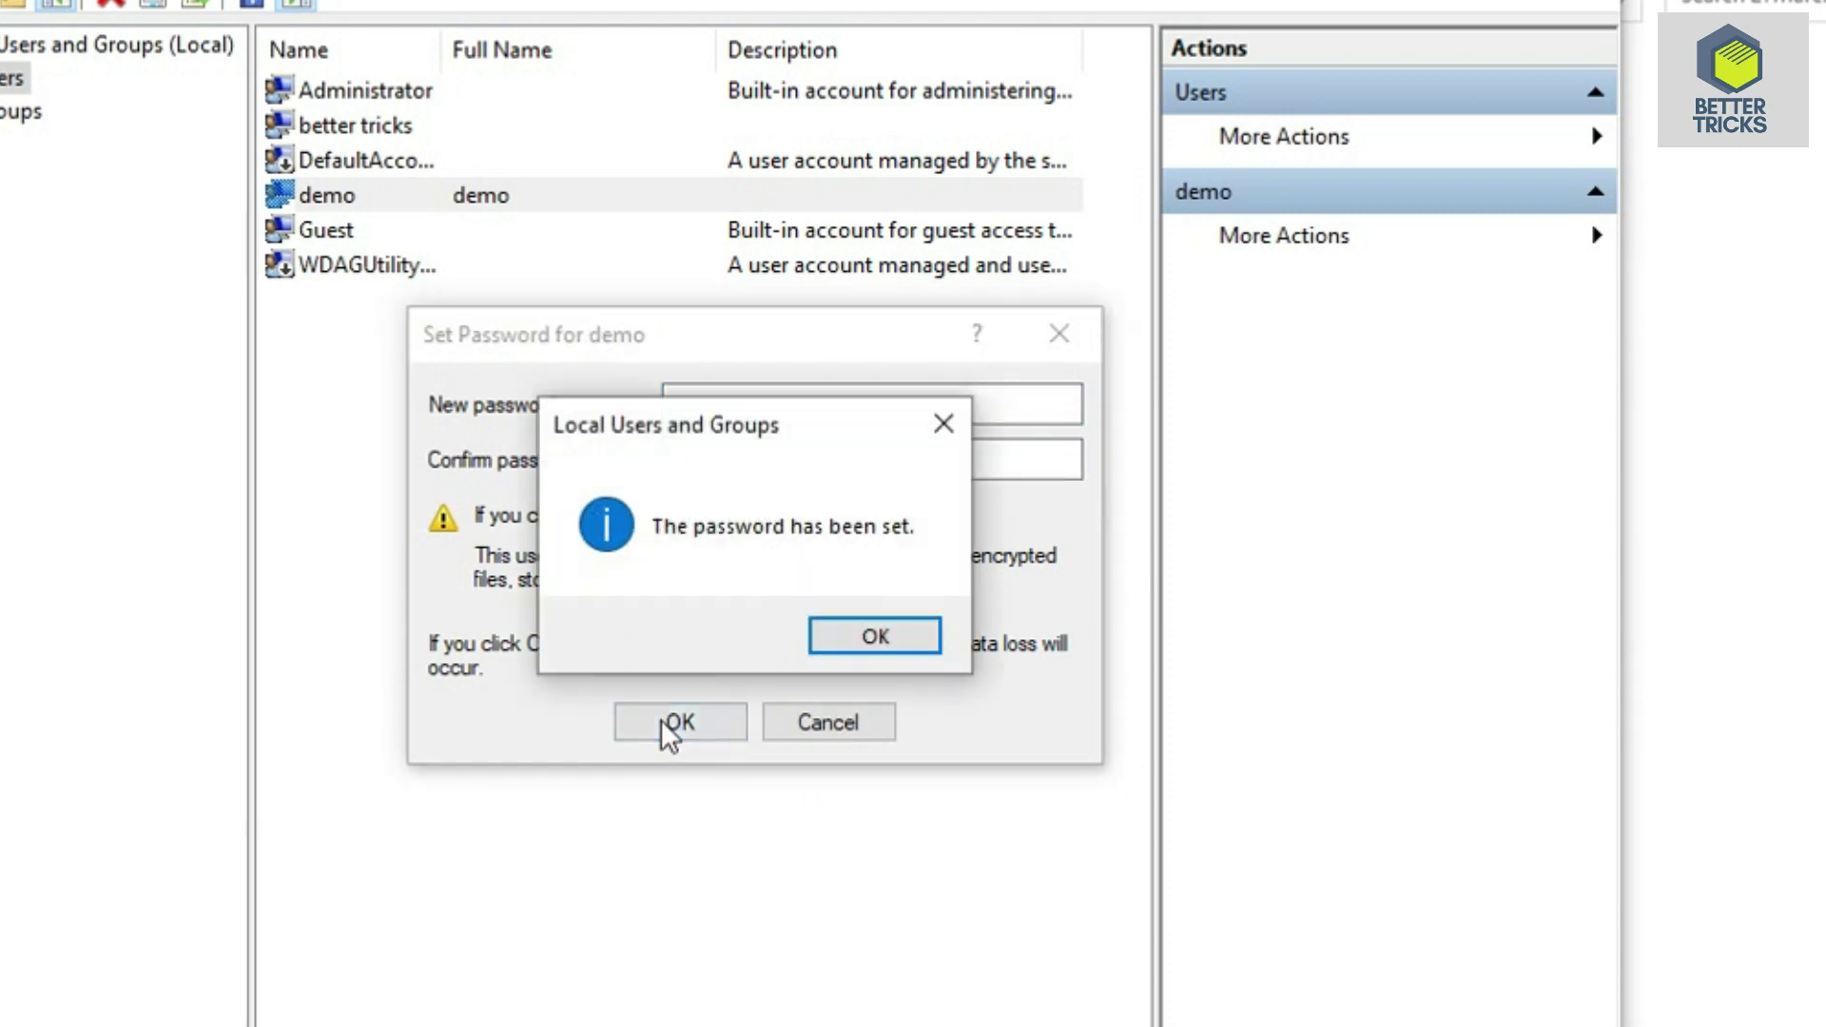
pyautogui.click(861, 640)
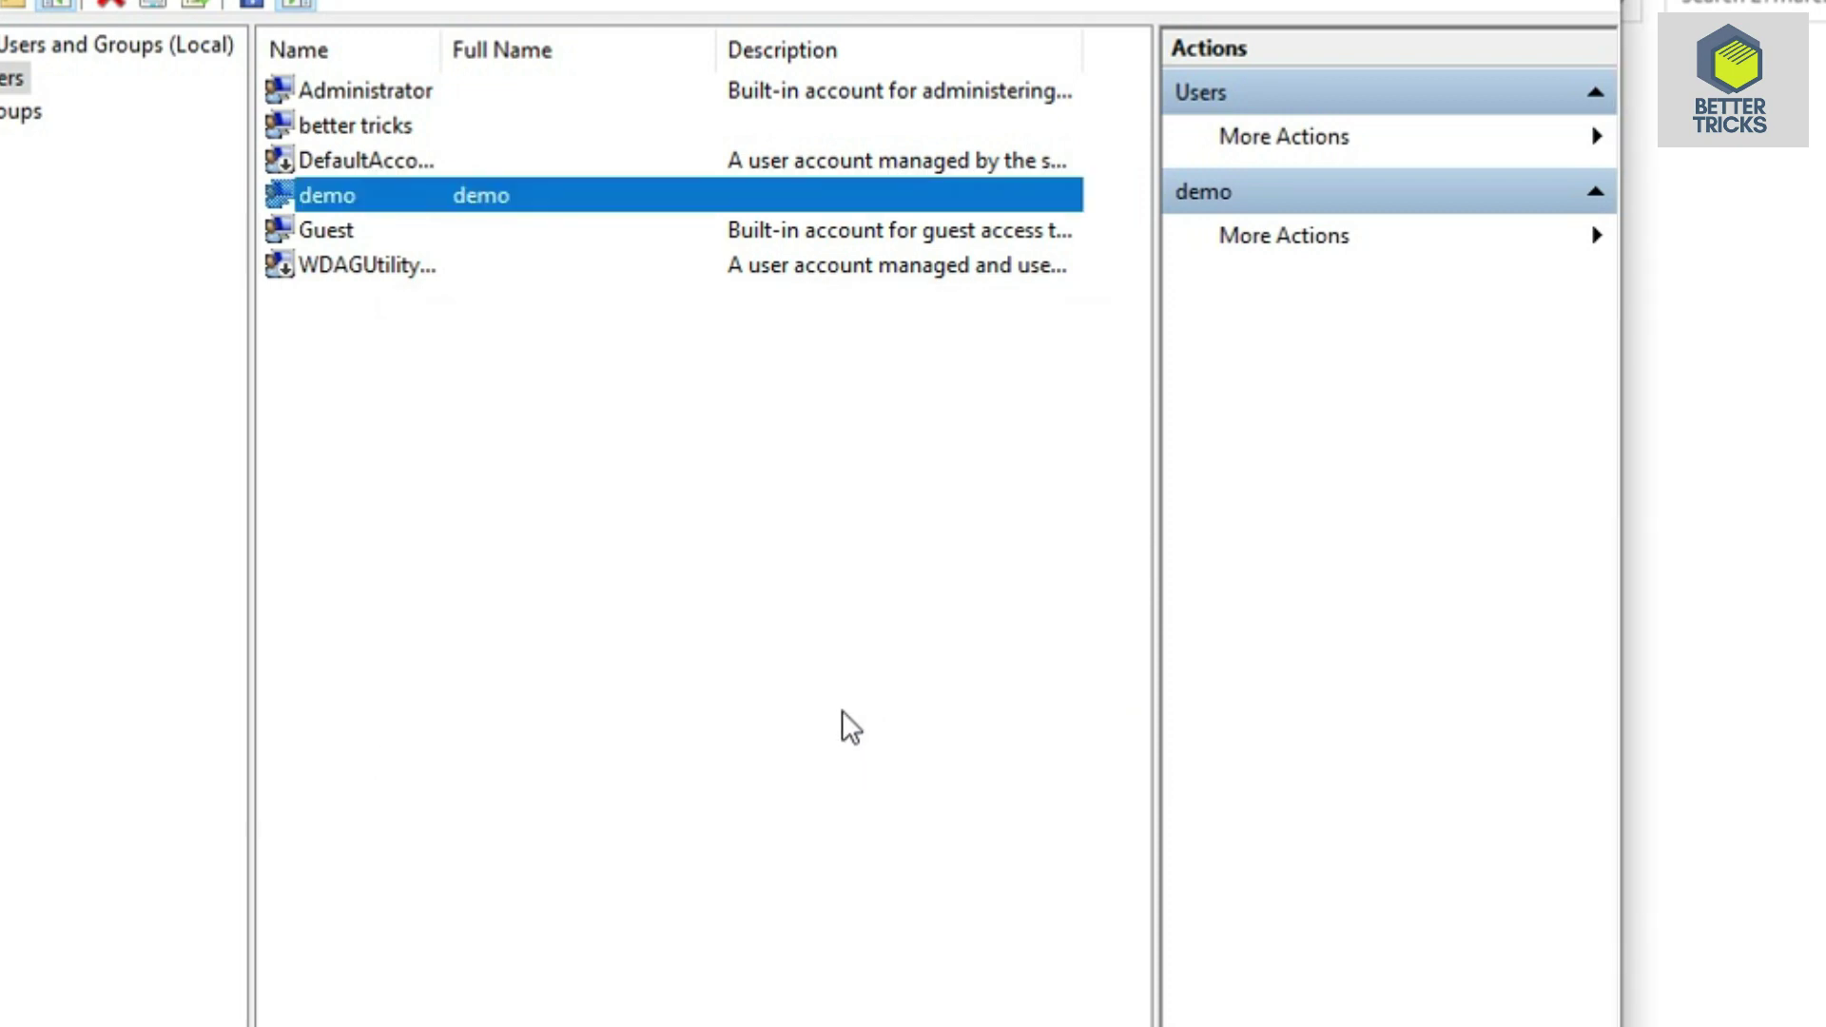
pyautogui.click(588, 520)
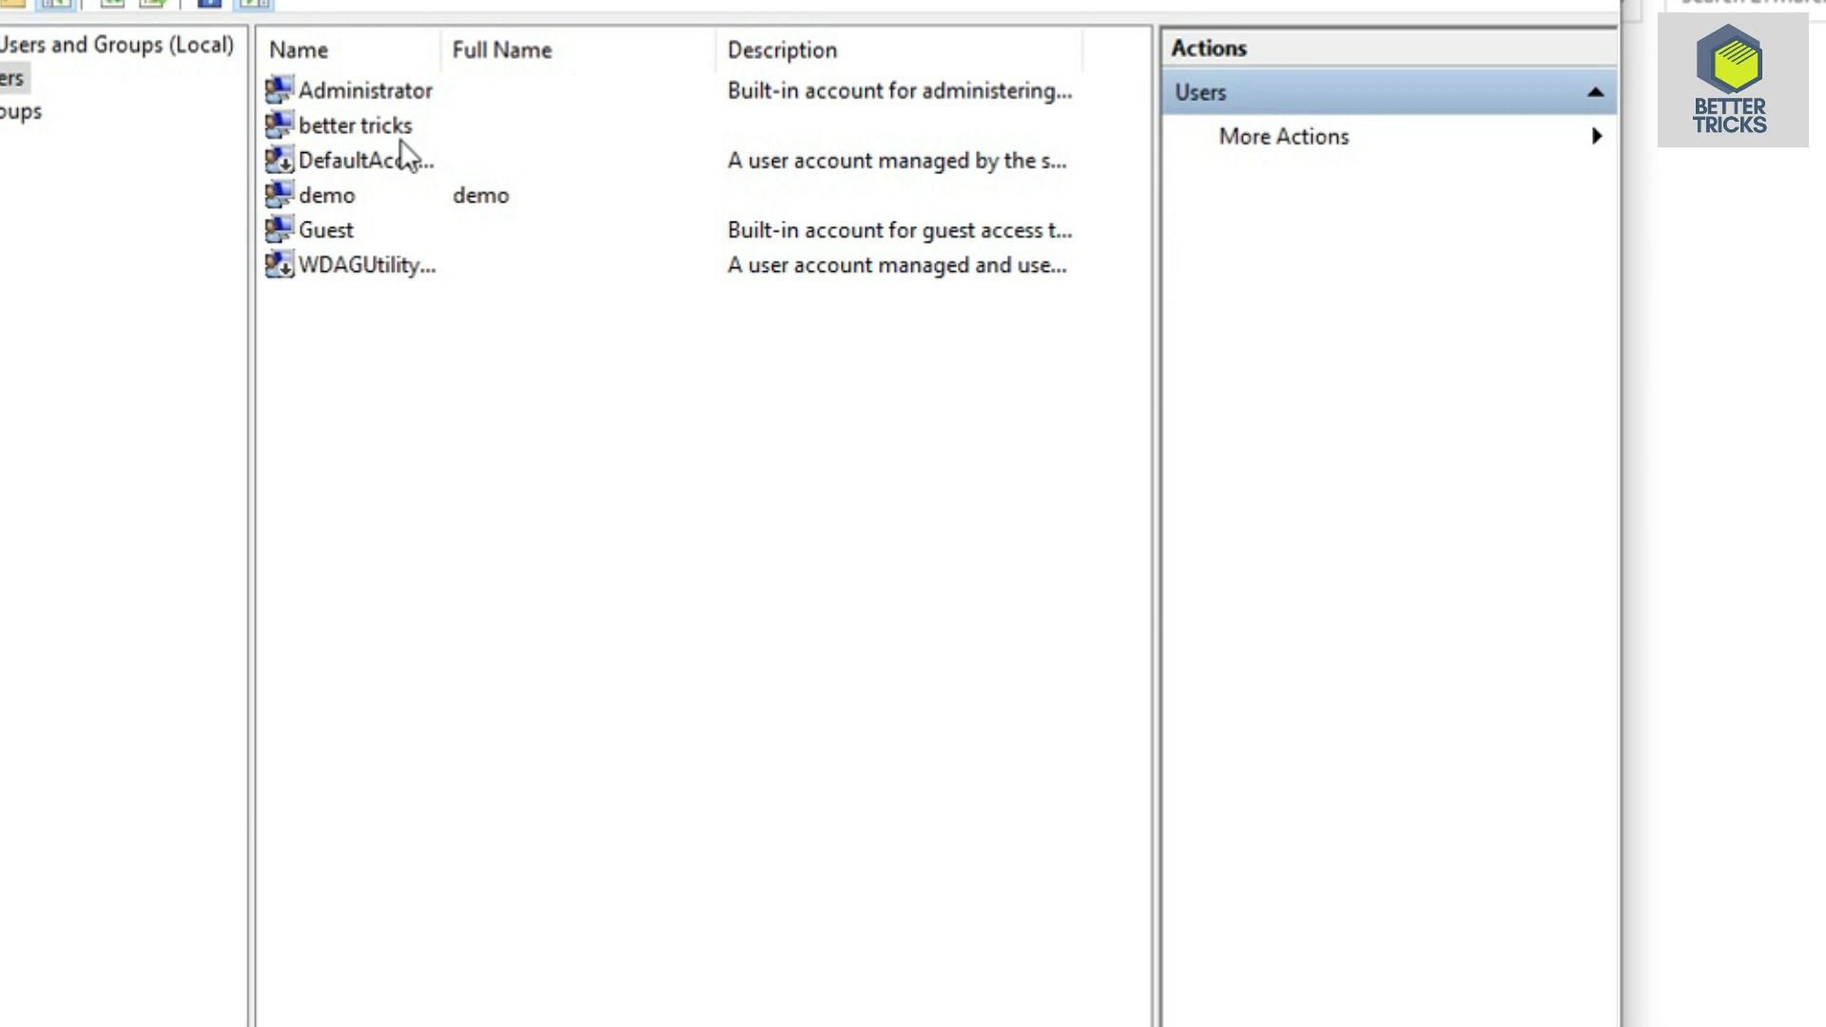
# Add the demo user to the local Administrators group, picking it from the searched list of groups, and apply the membership change
pyautogui.click(329, 203)
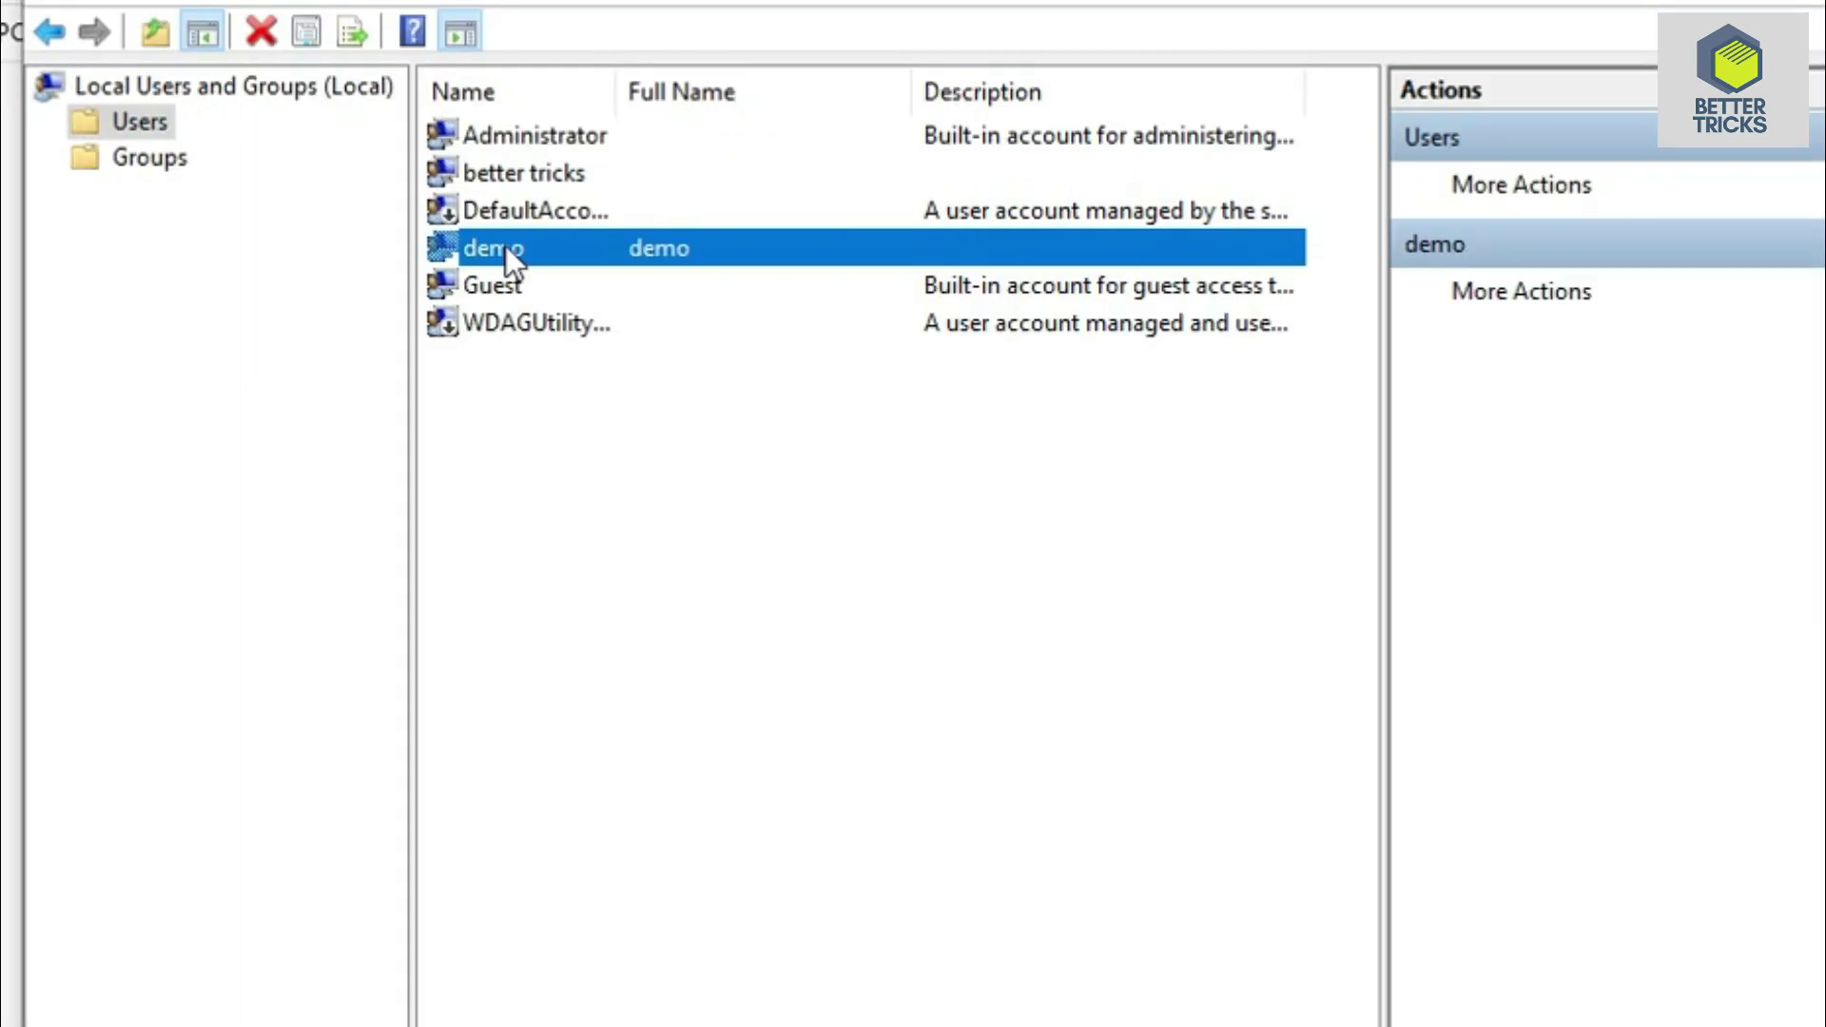
pyautogui.rightClick(571, 243)
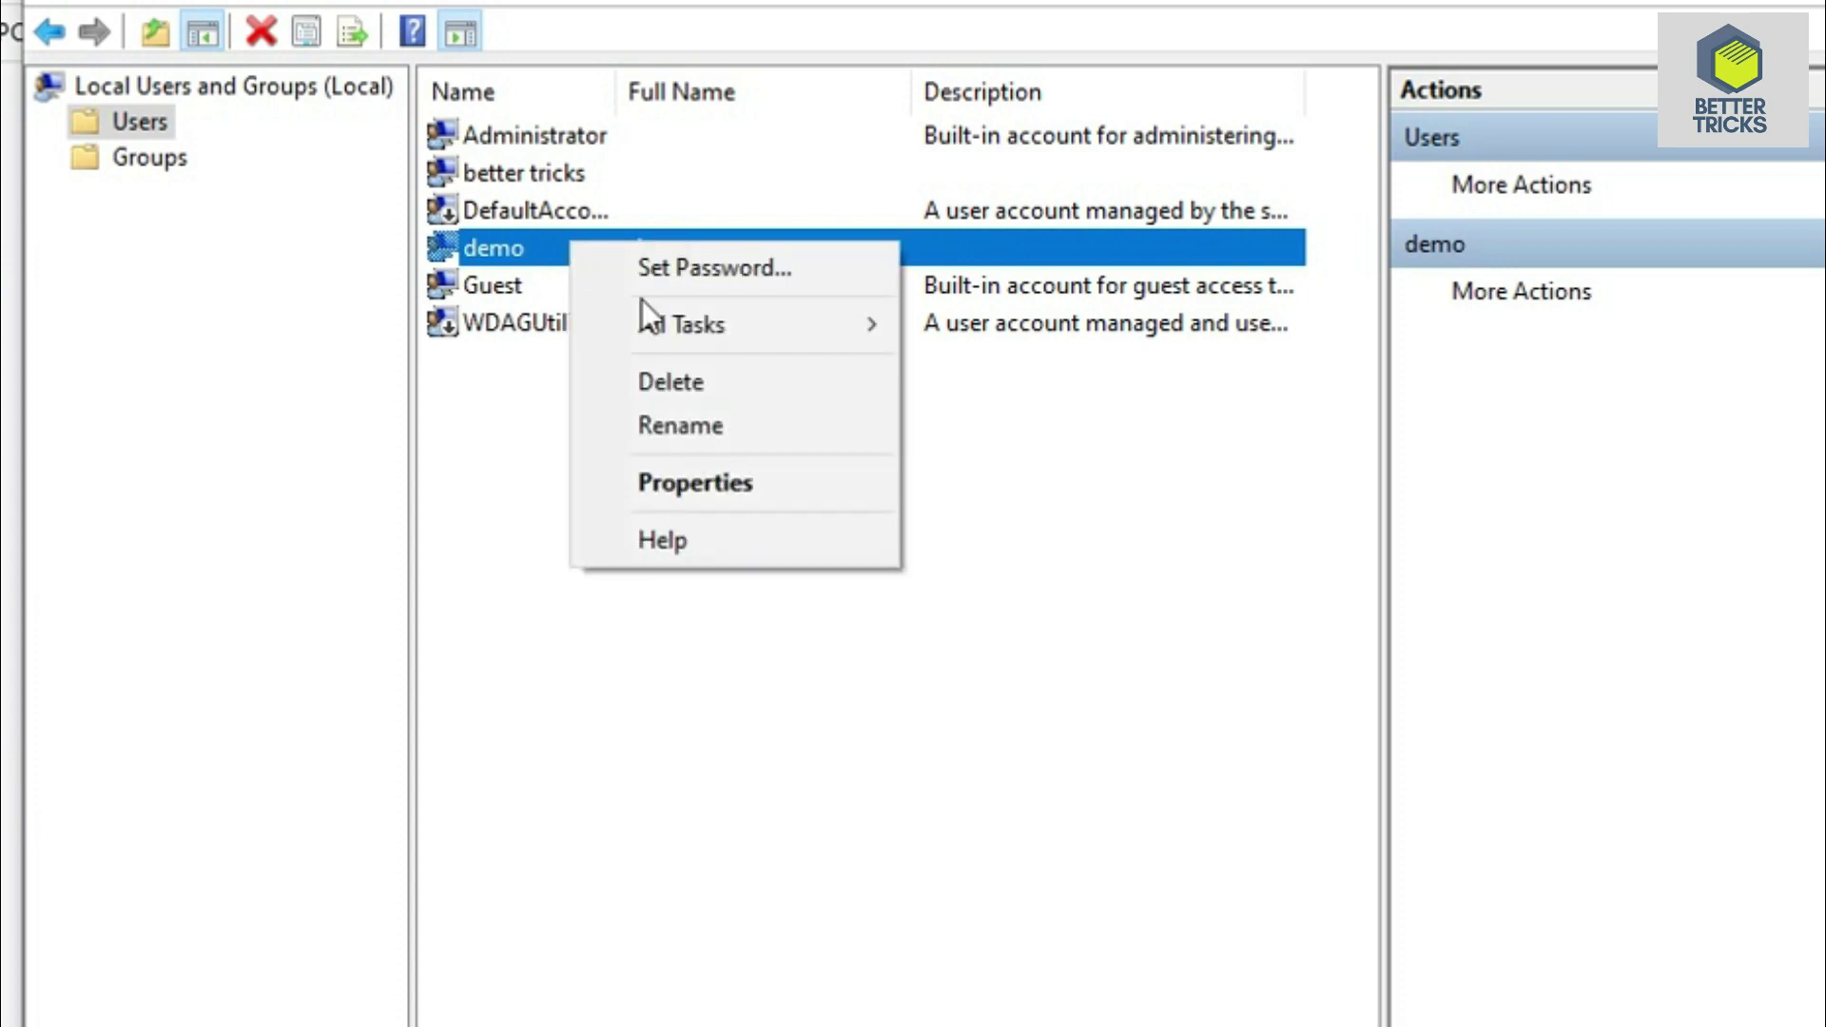
pyautogui.click(673, 487)
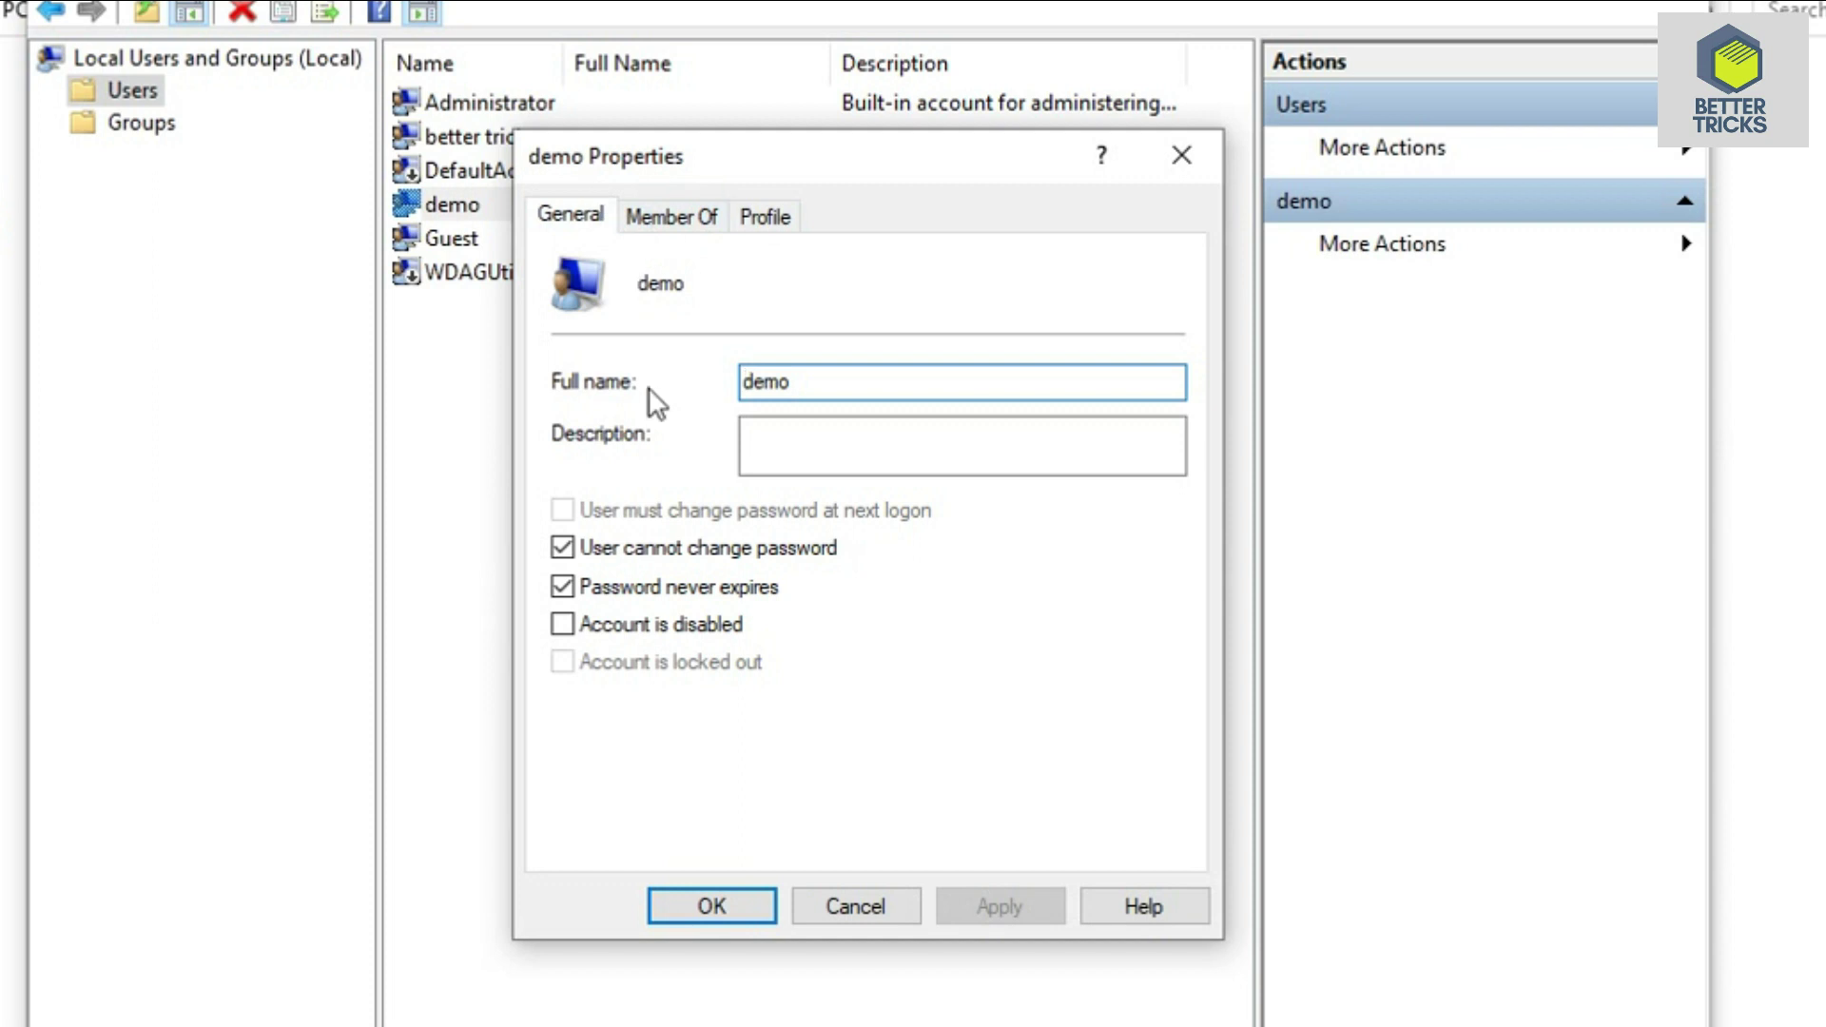
pyautogui.click(665, 218)
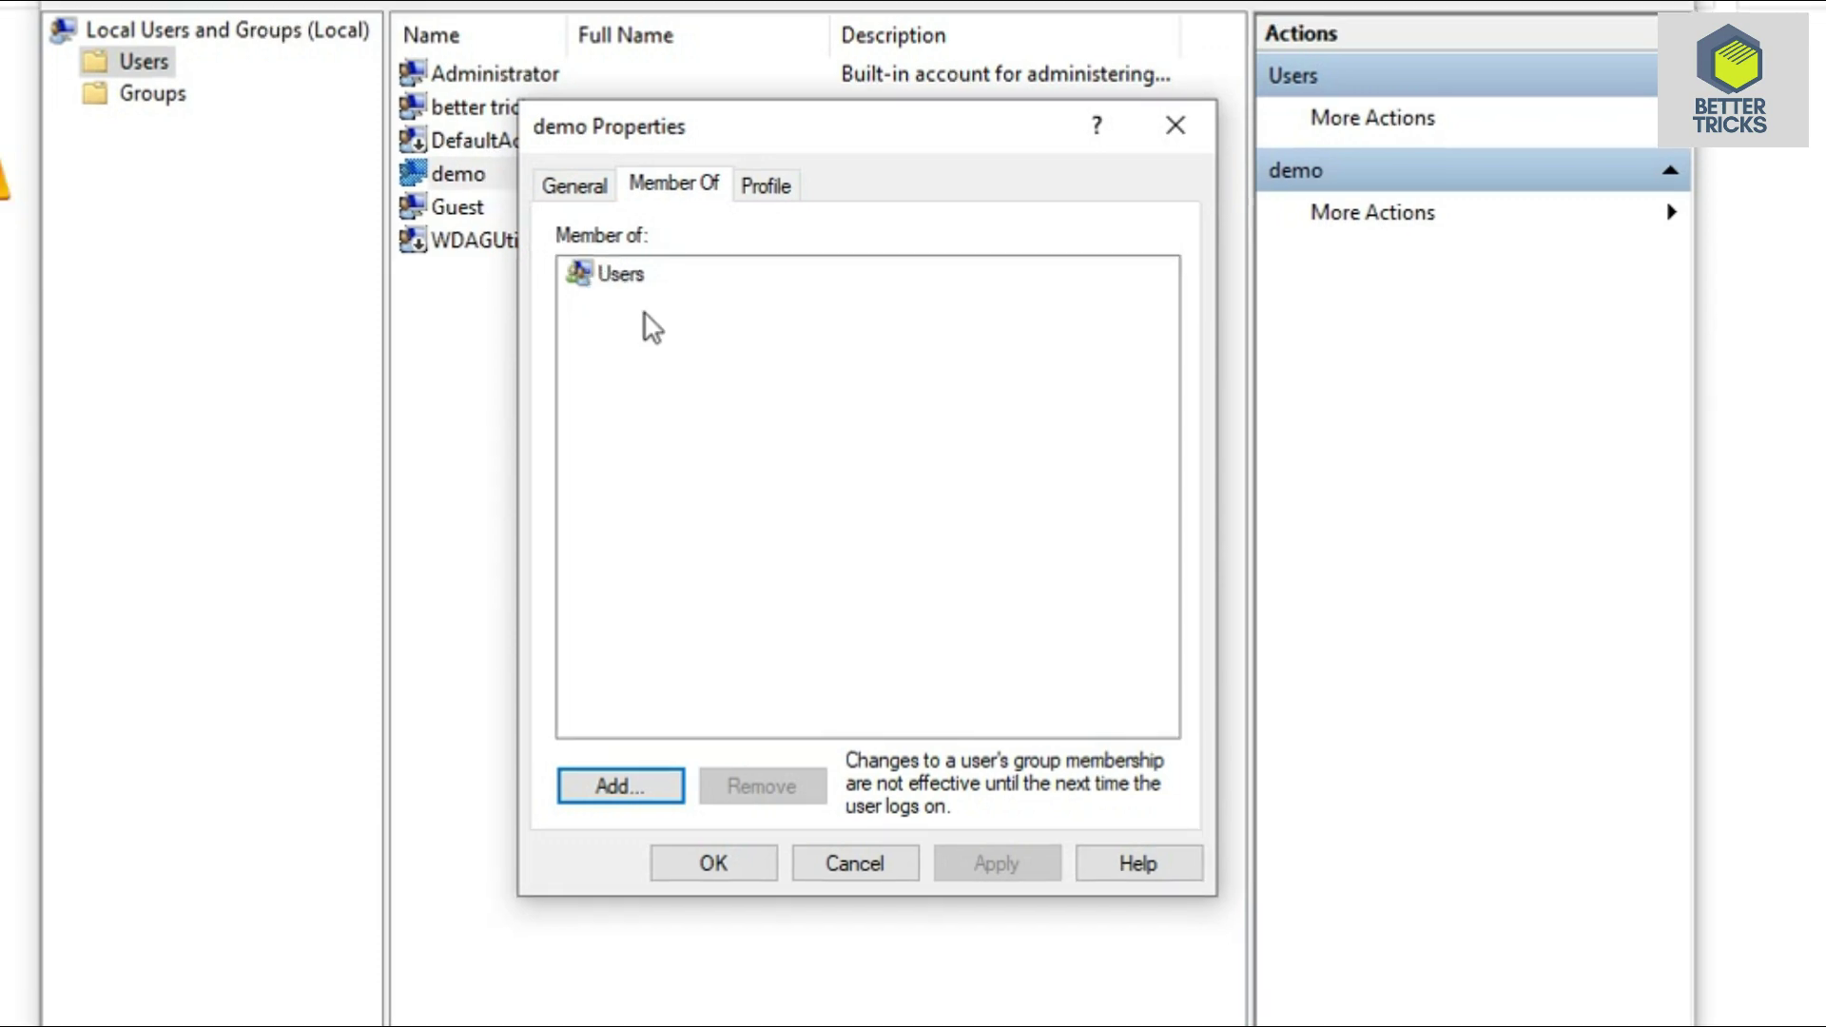
pyautogui.click(653, 784)
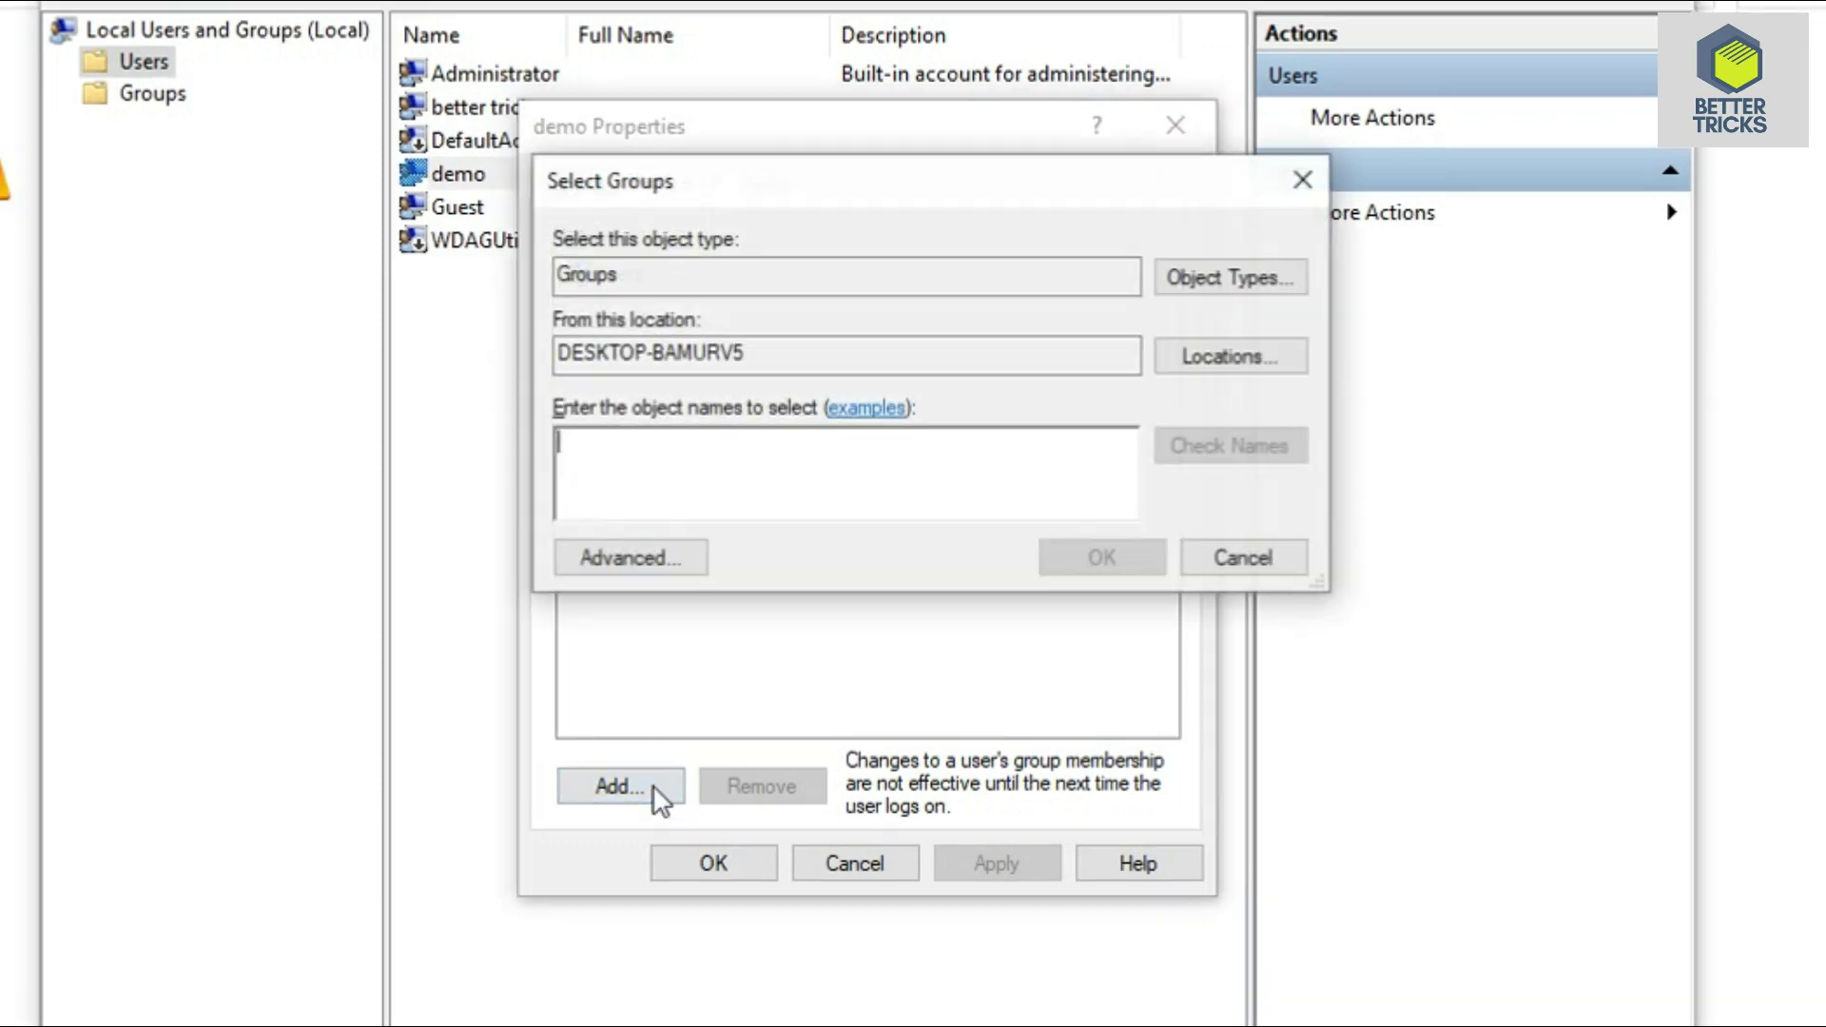
pyautogui.click(655, 561)
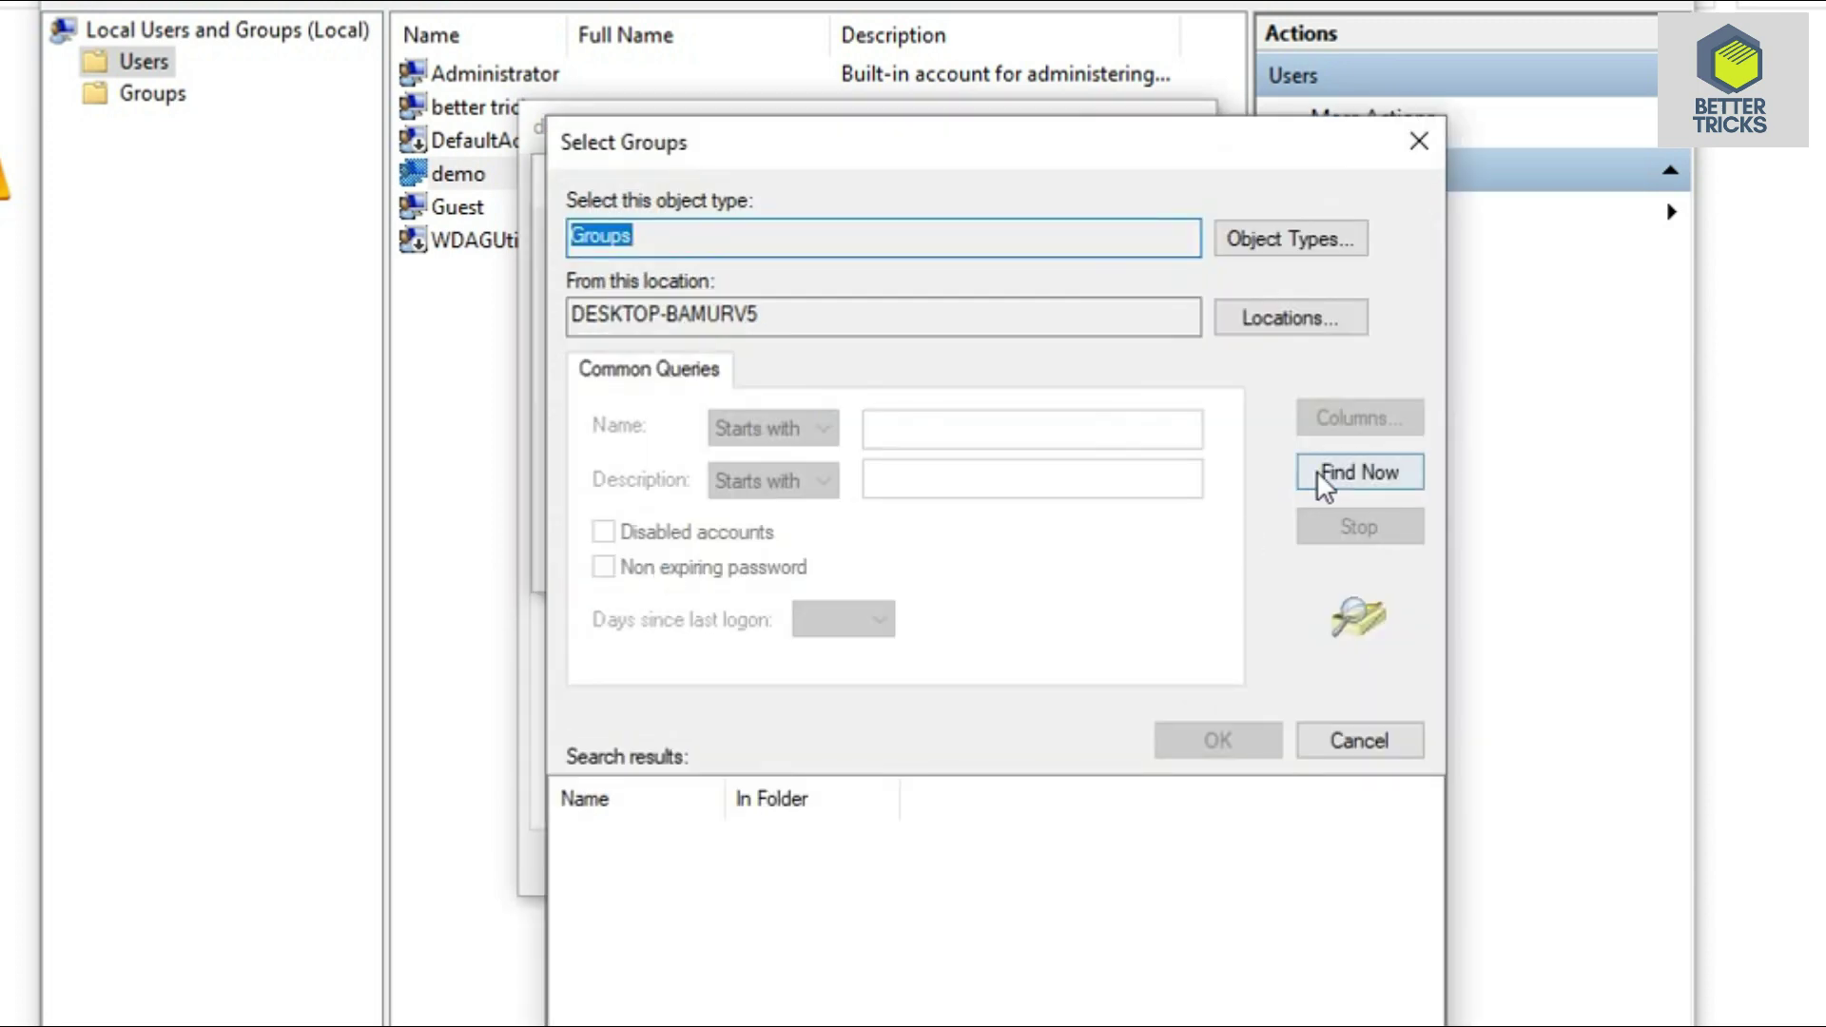
pyautogui.click(1355, 476)
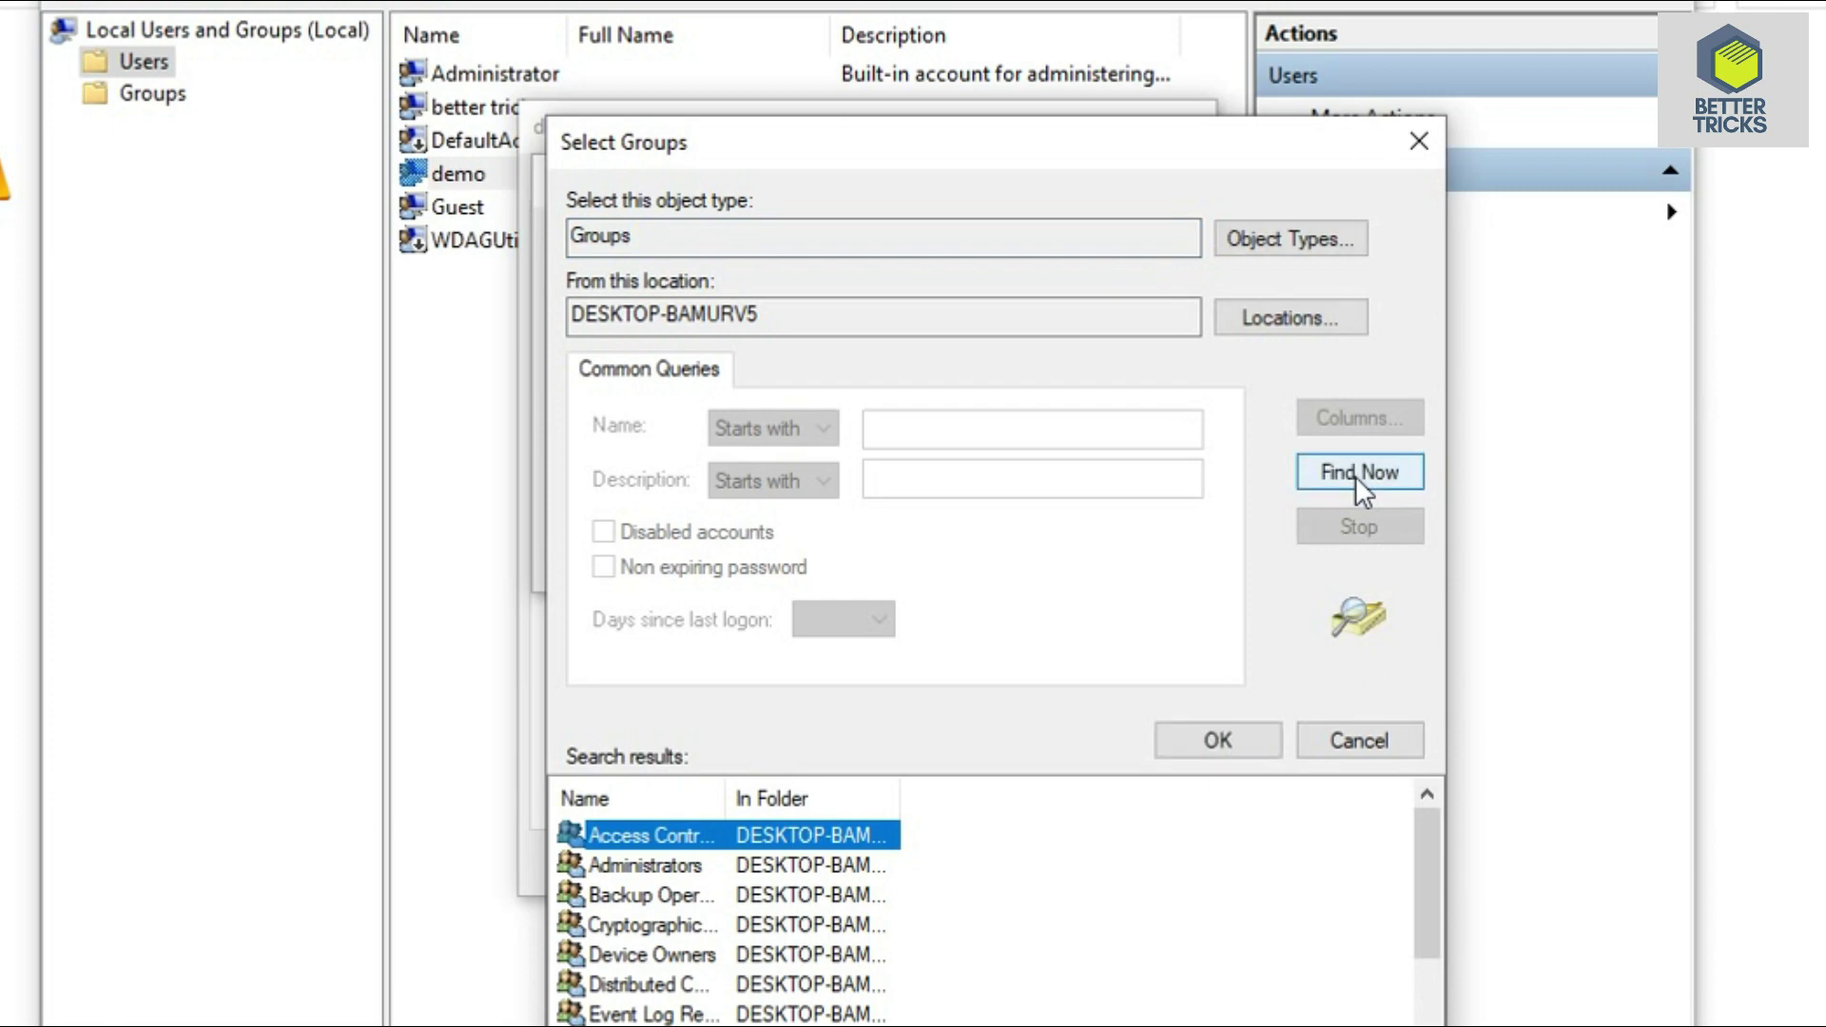
pyautogui.click(690, 868)
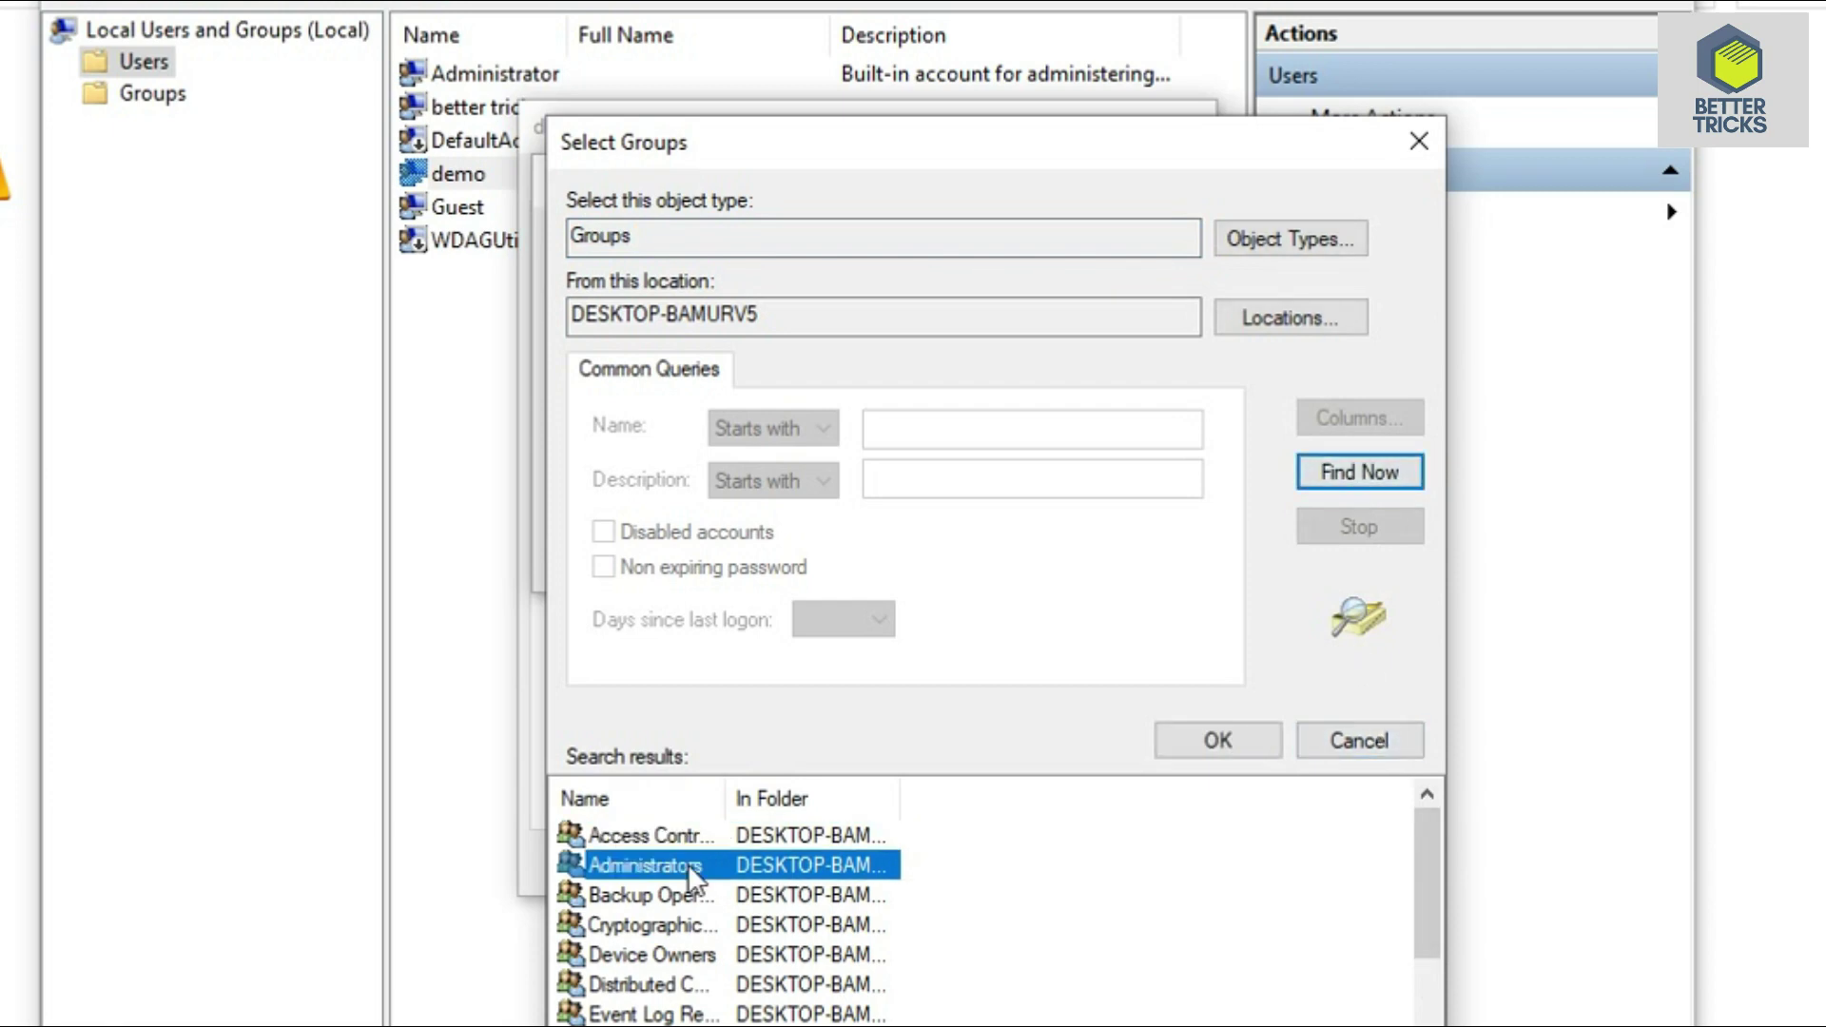
pyautogui.click(1224, 733)
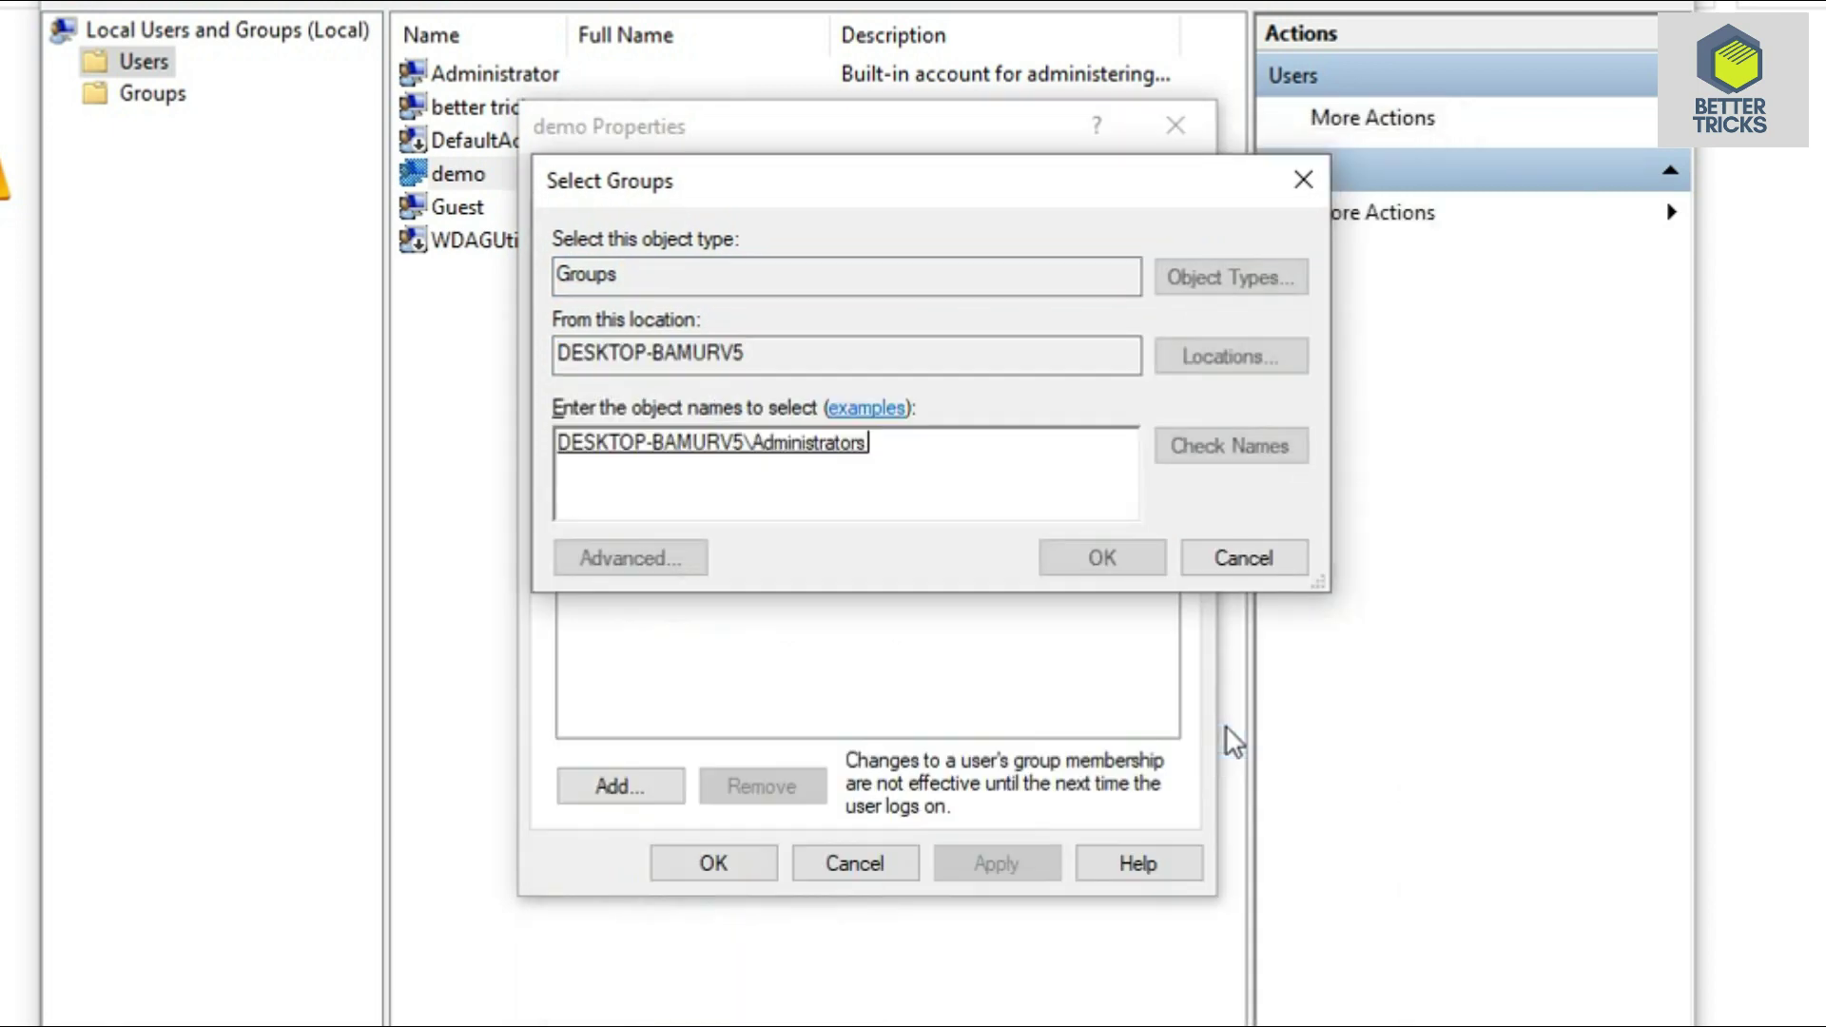
pyautogui.click(1088, 552)
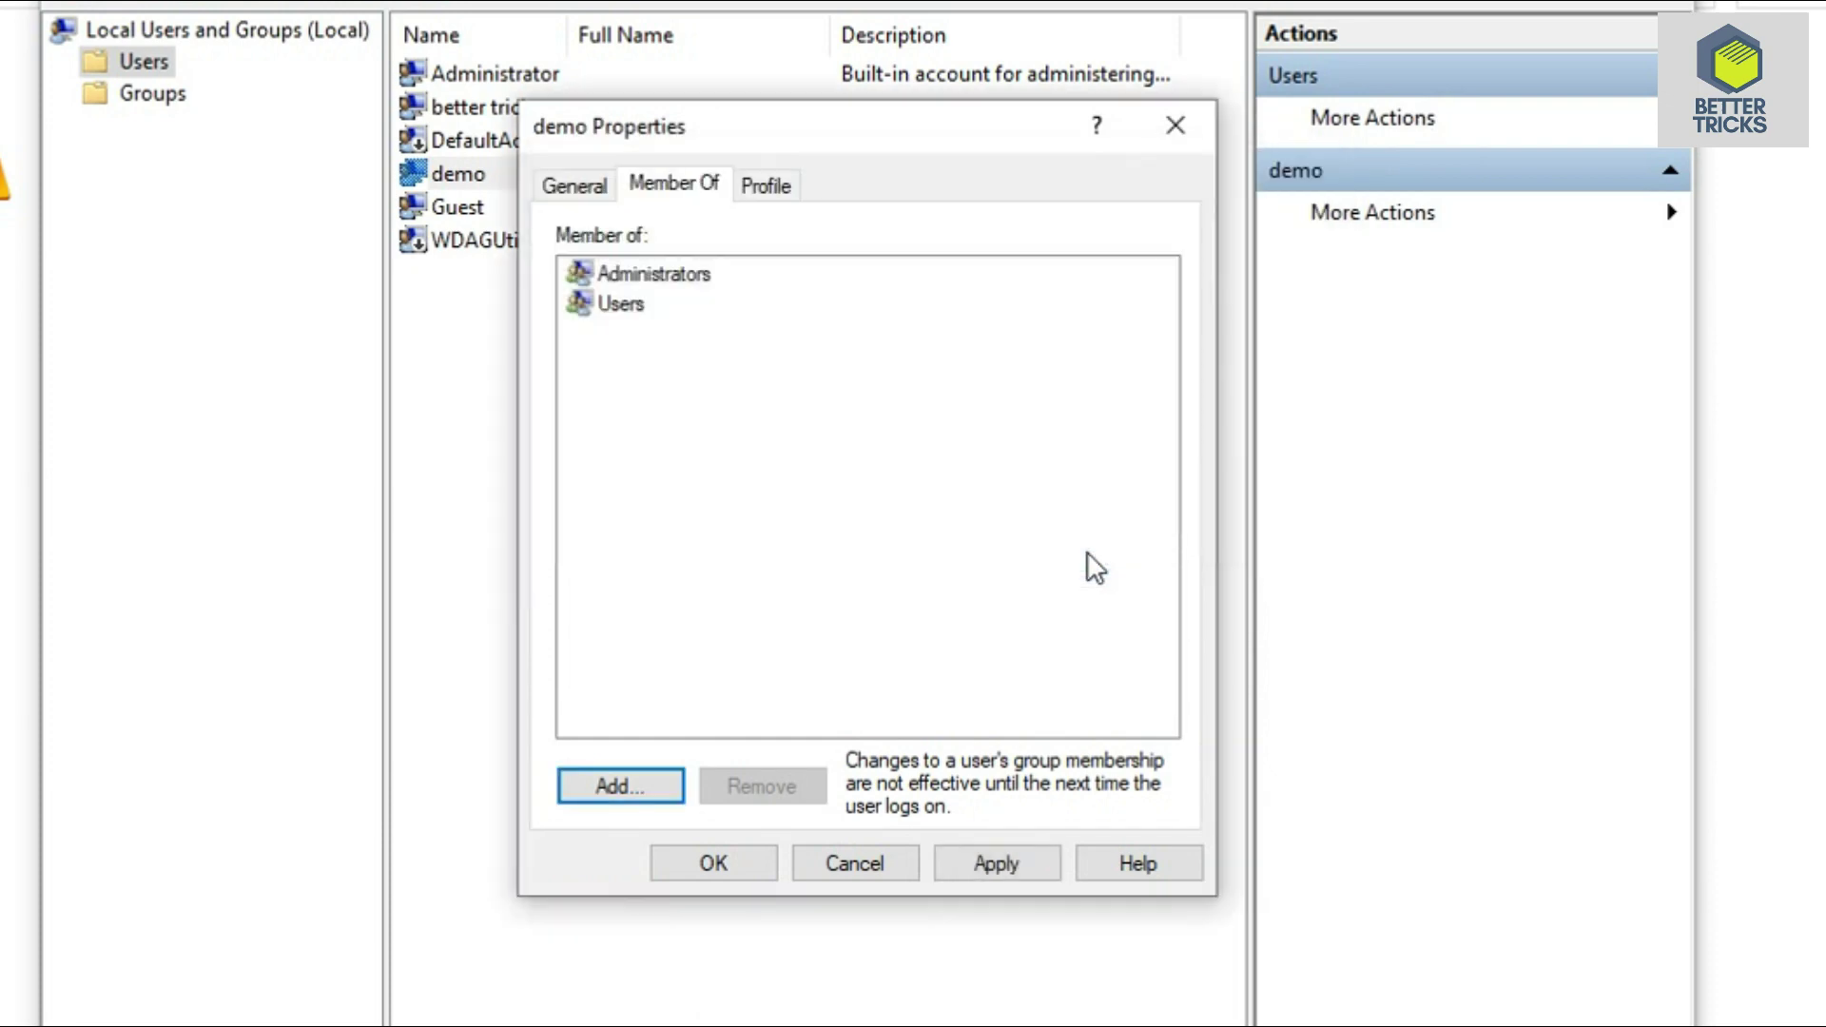
pyautogui.click(990, 852)
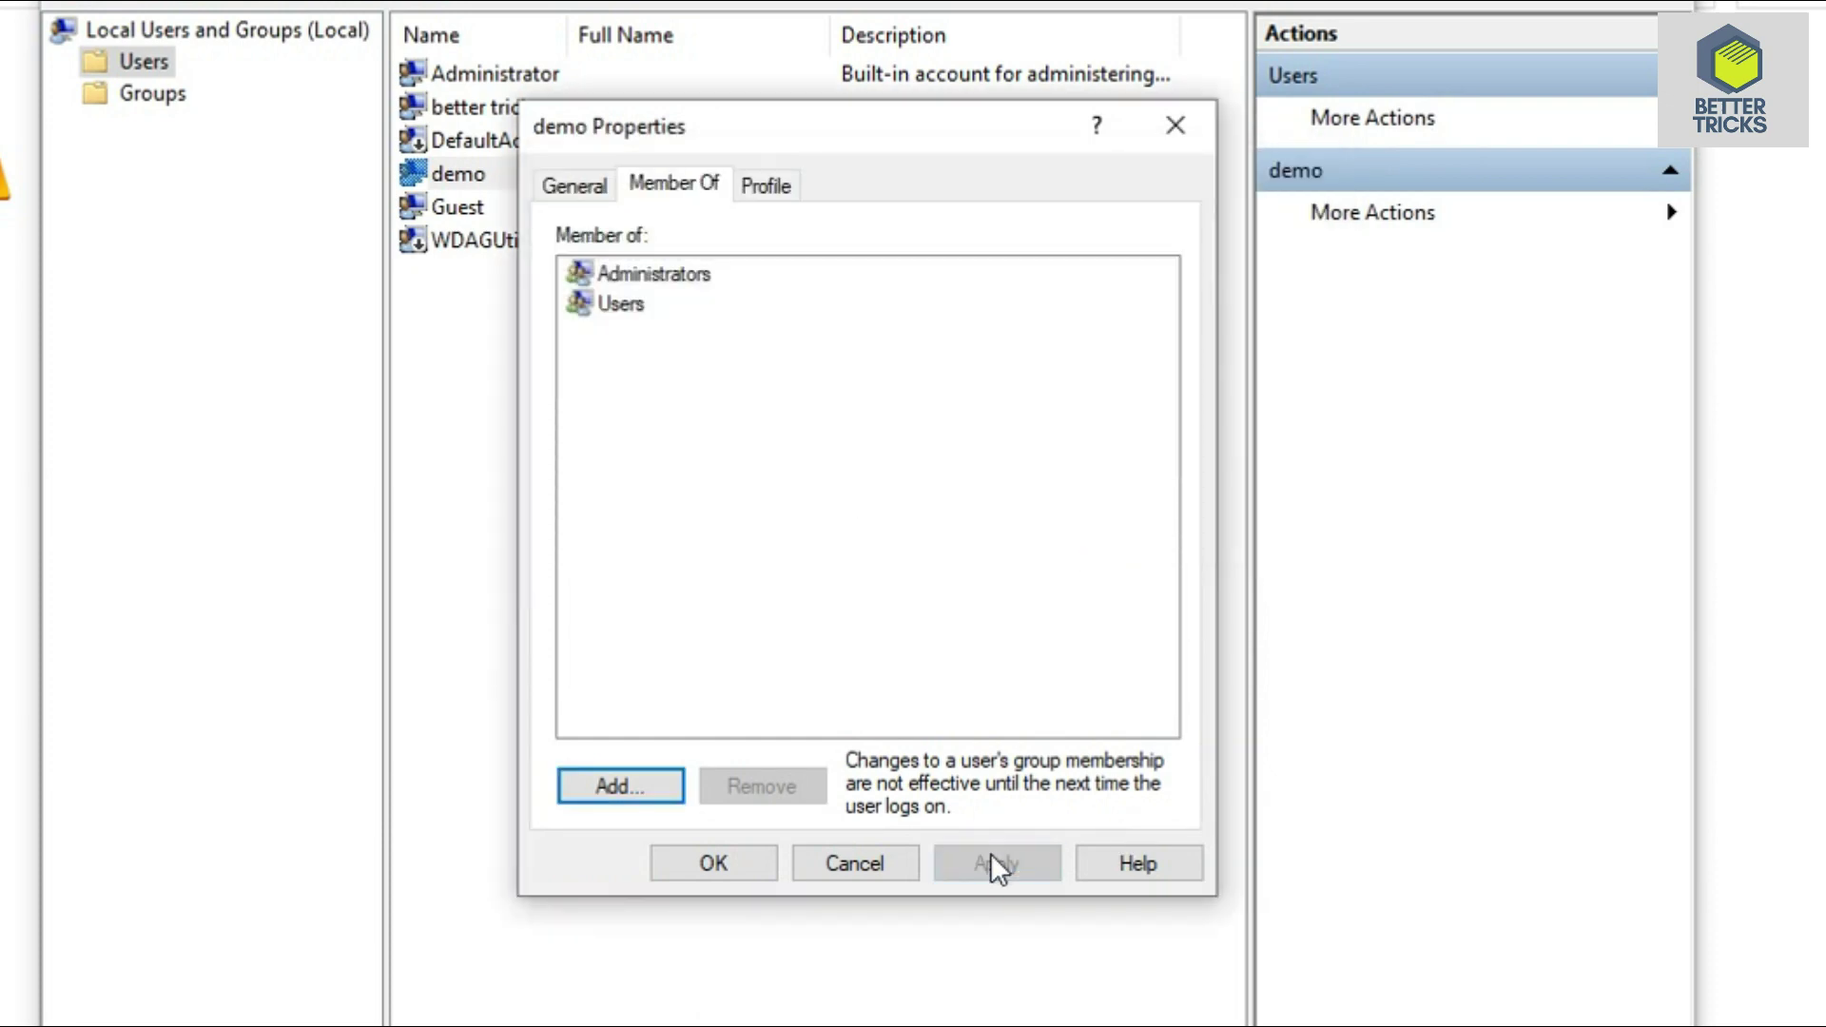
pyautogui.click(747, 862)
# Check the demo user's group memberships in its account properties and close the properties
pyautogui.click(449, 173)
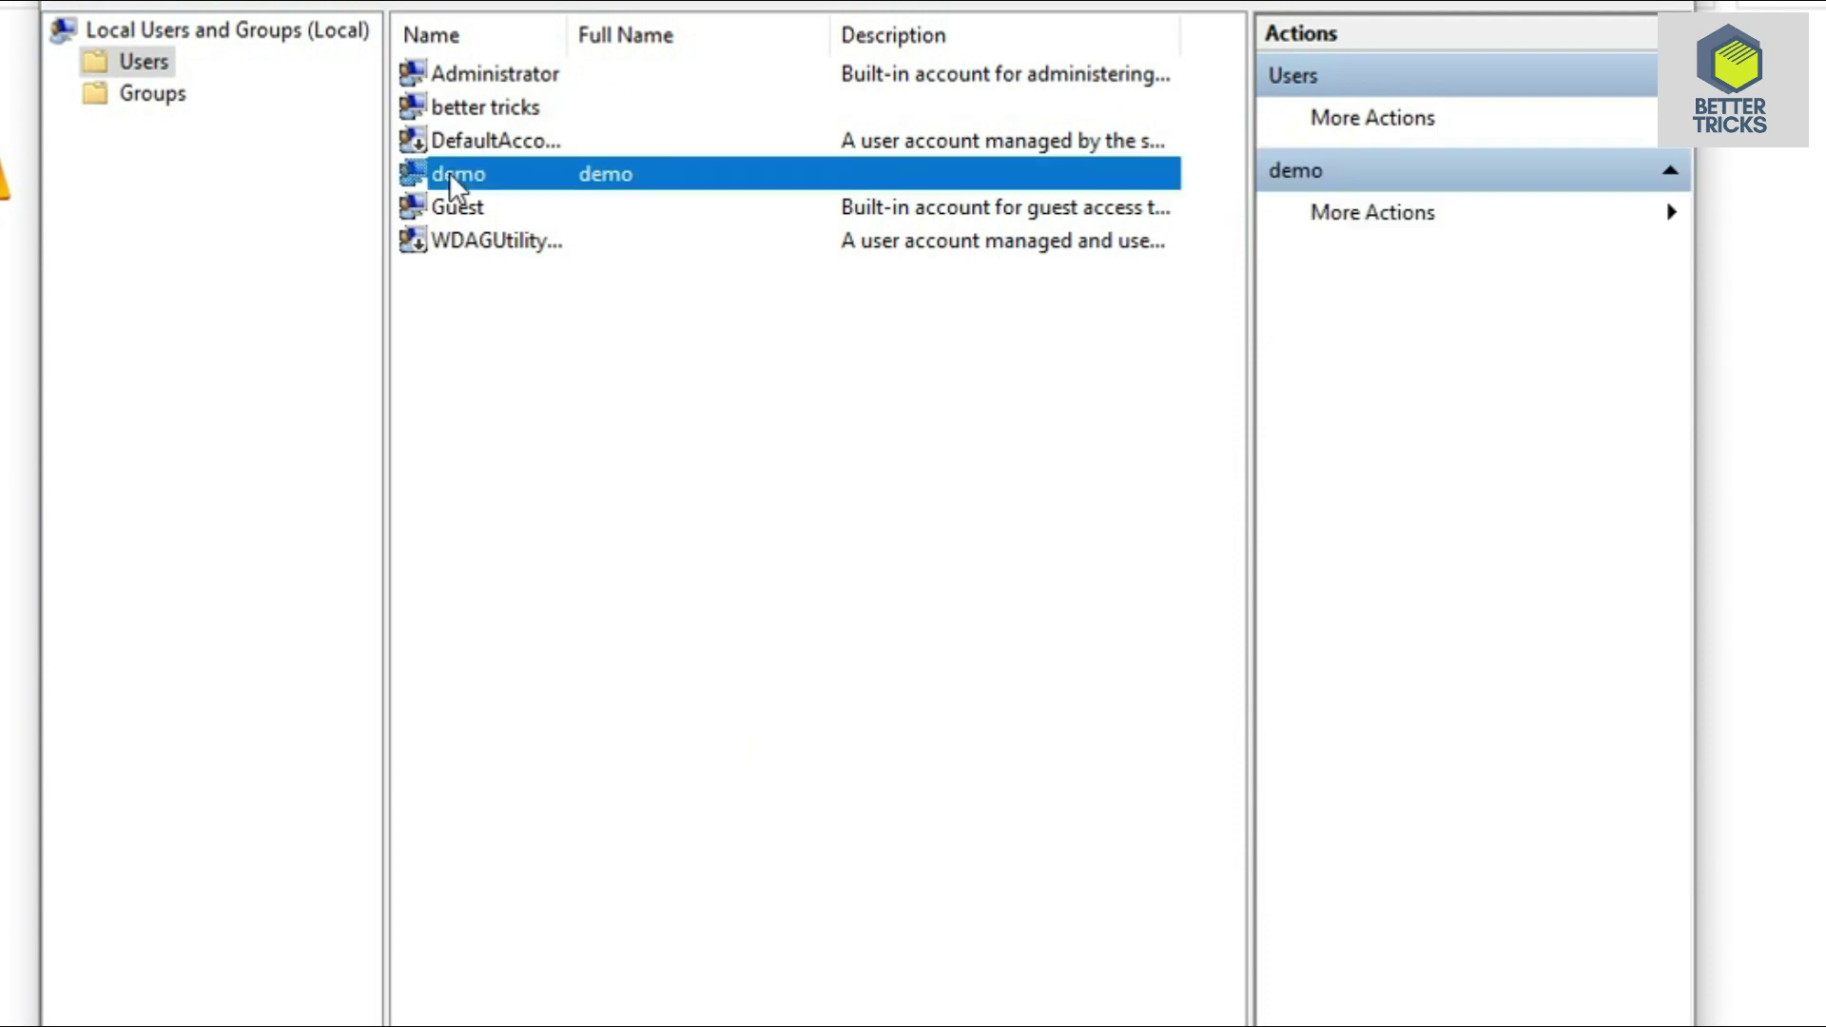
pyautogui.rightClick(449, 173)
pyautogui.click(591, 390)
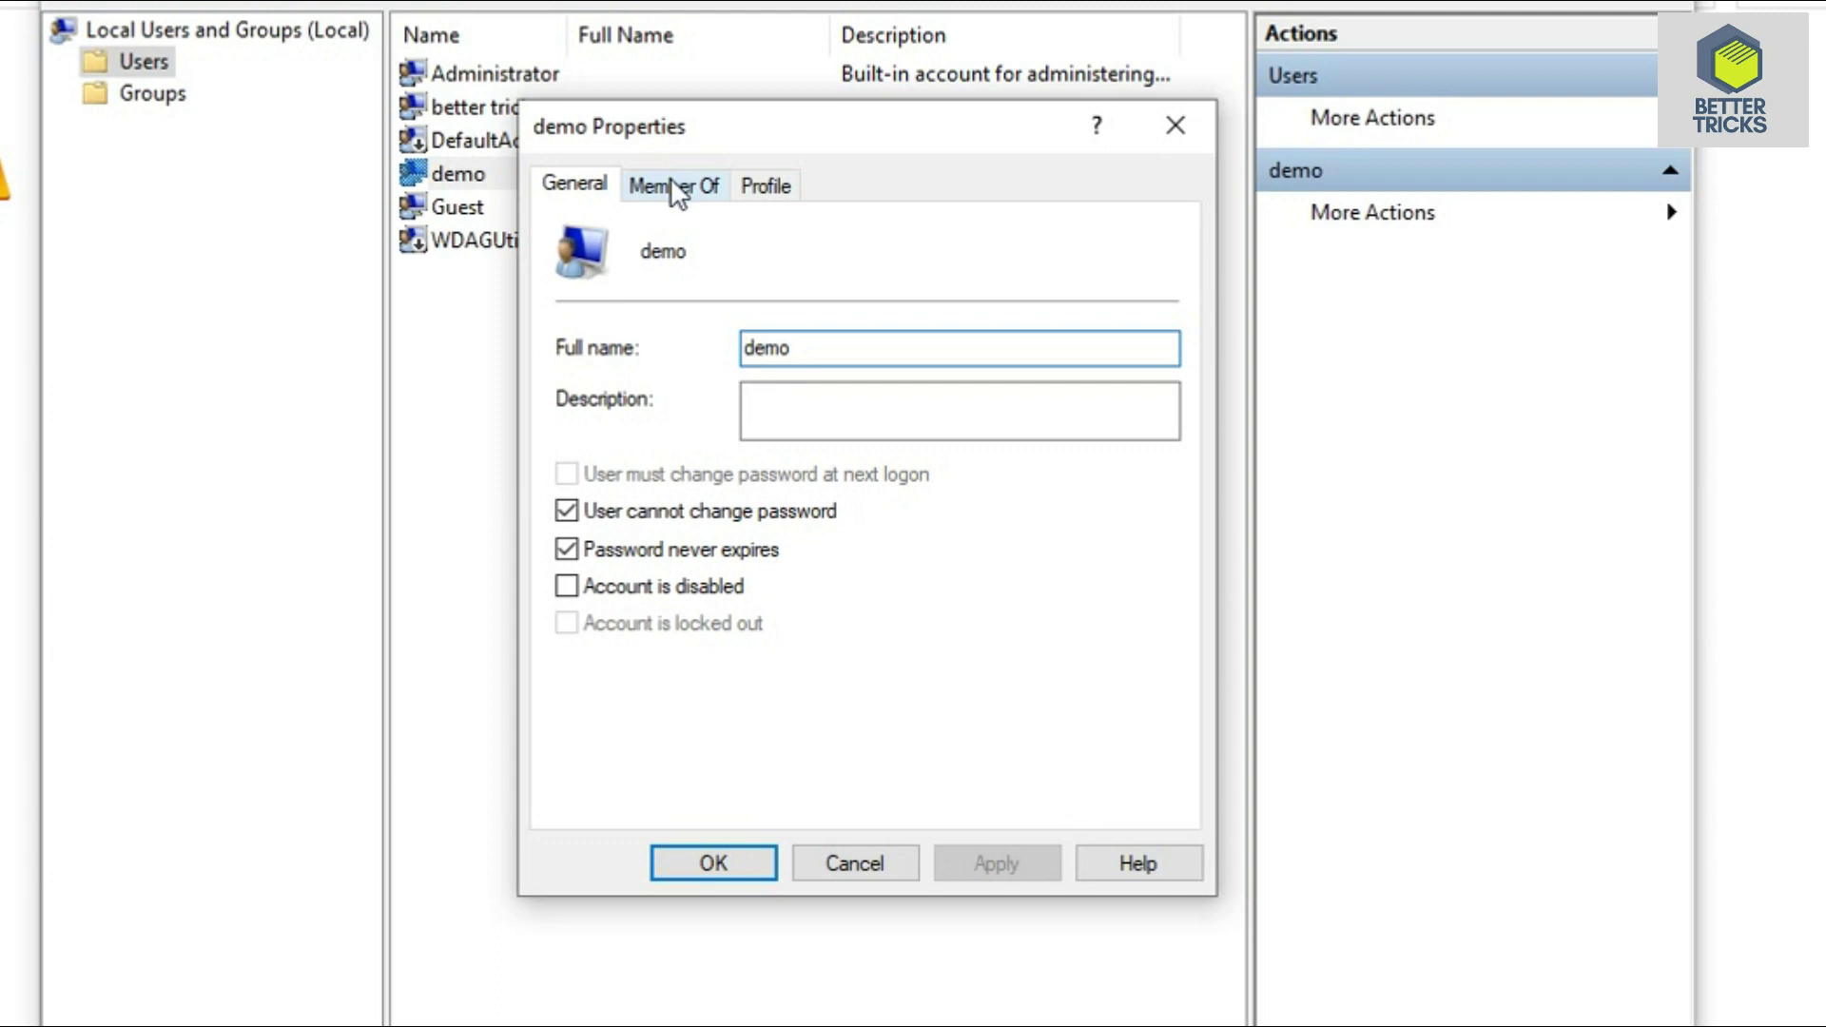
pyautogui.click(675, 184)
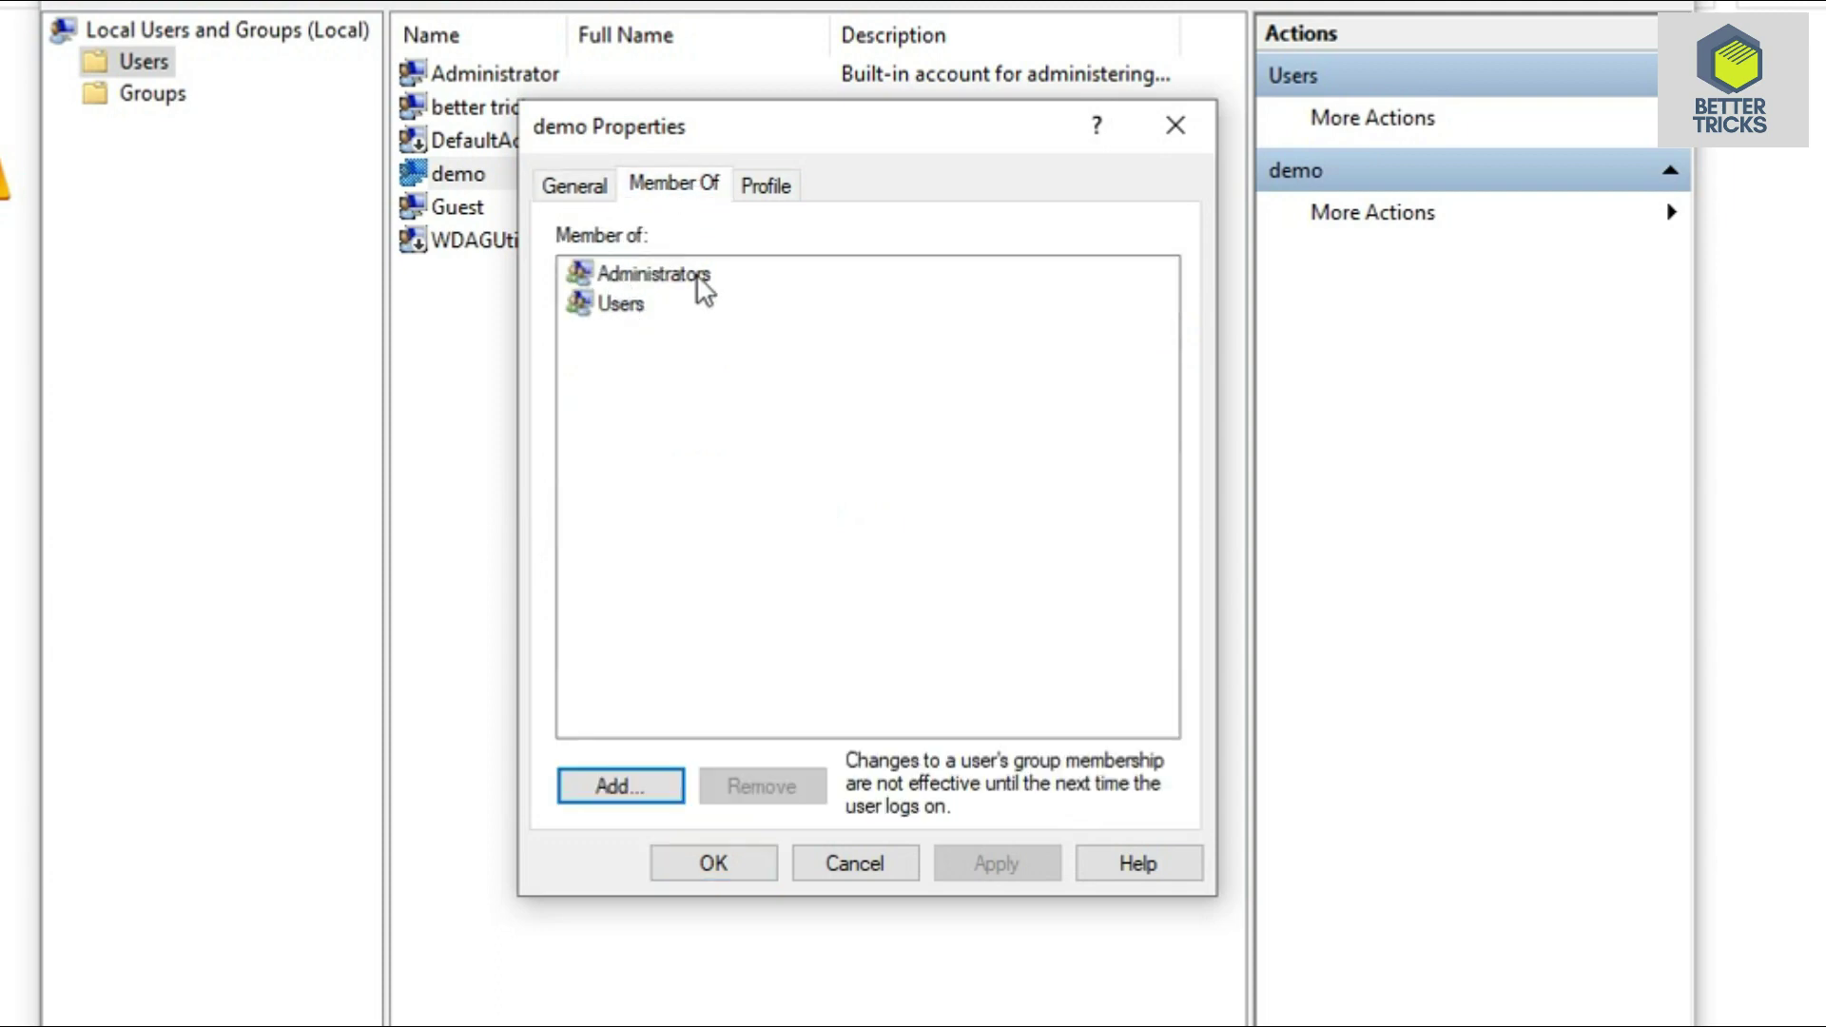
pyautogui.click(638, 306)
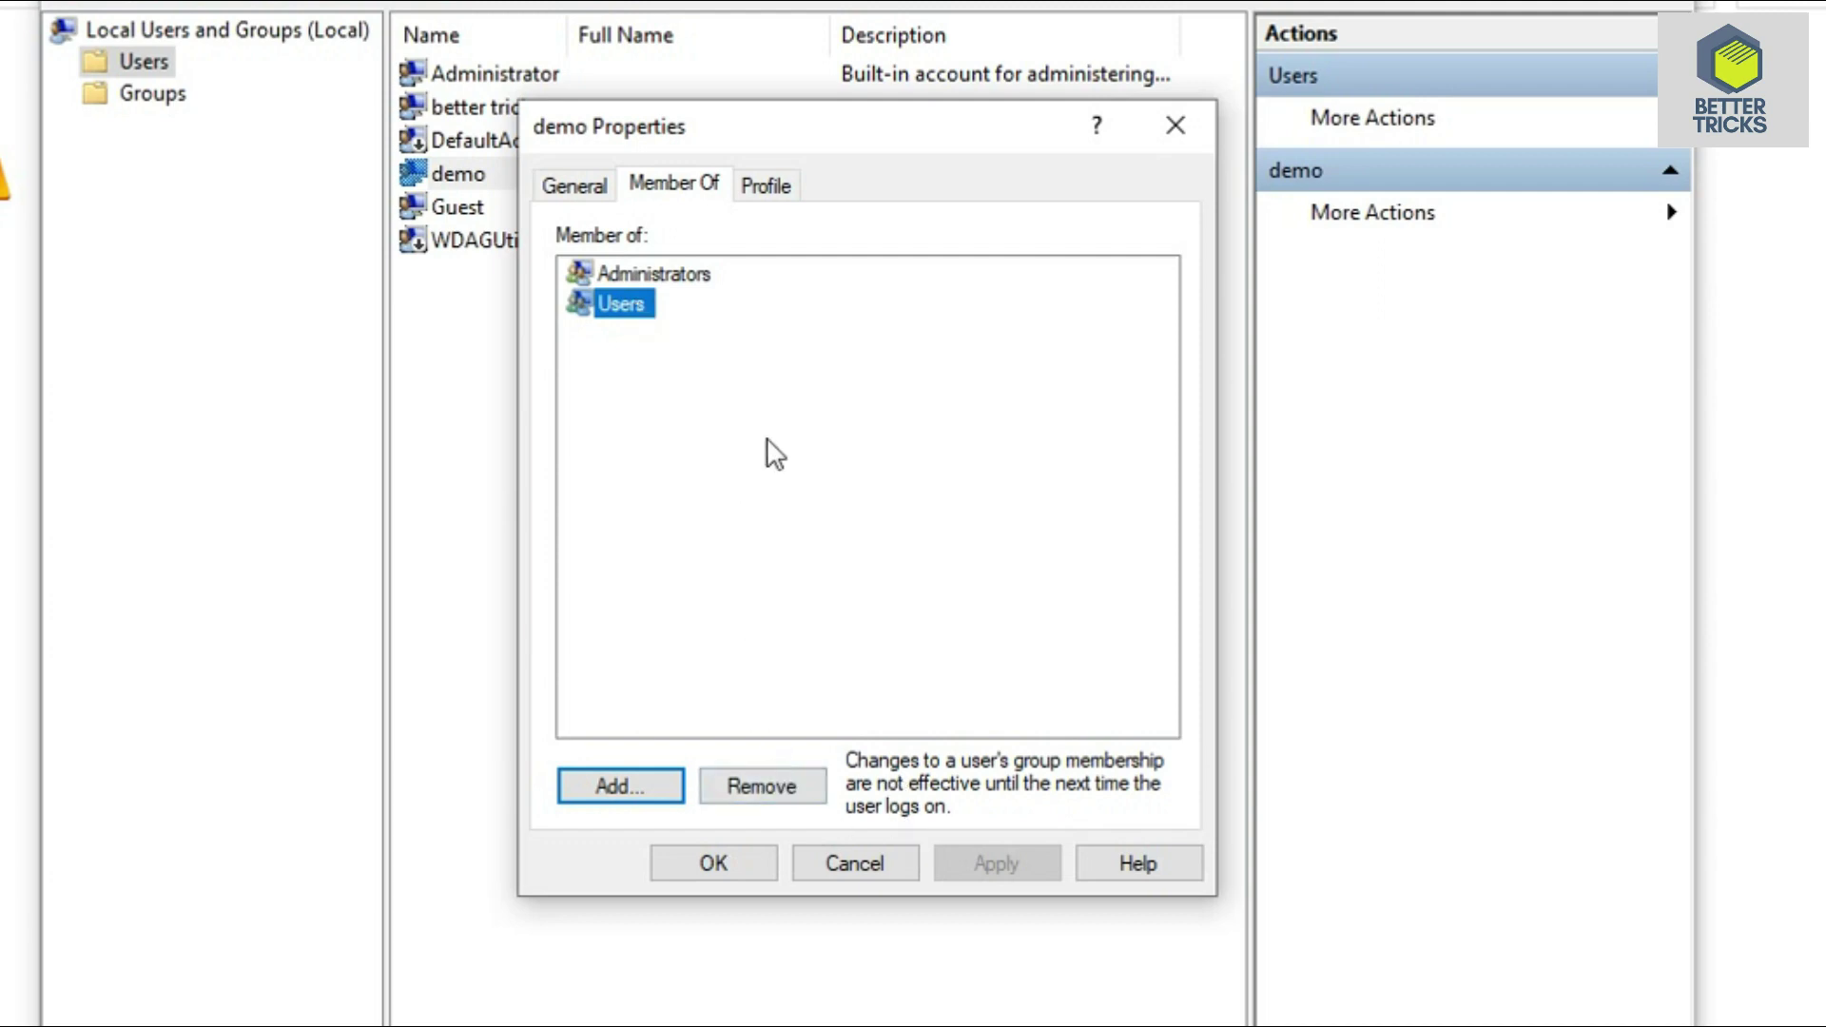
pyautogui.click(738, 582)
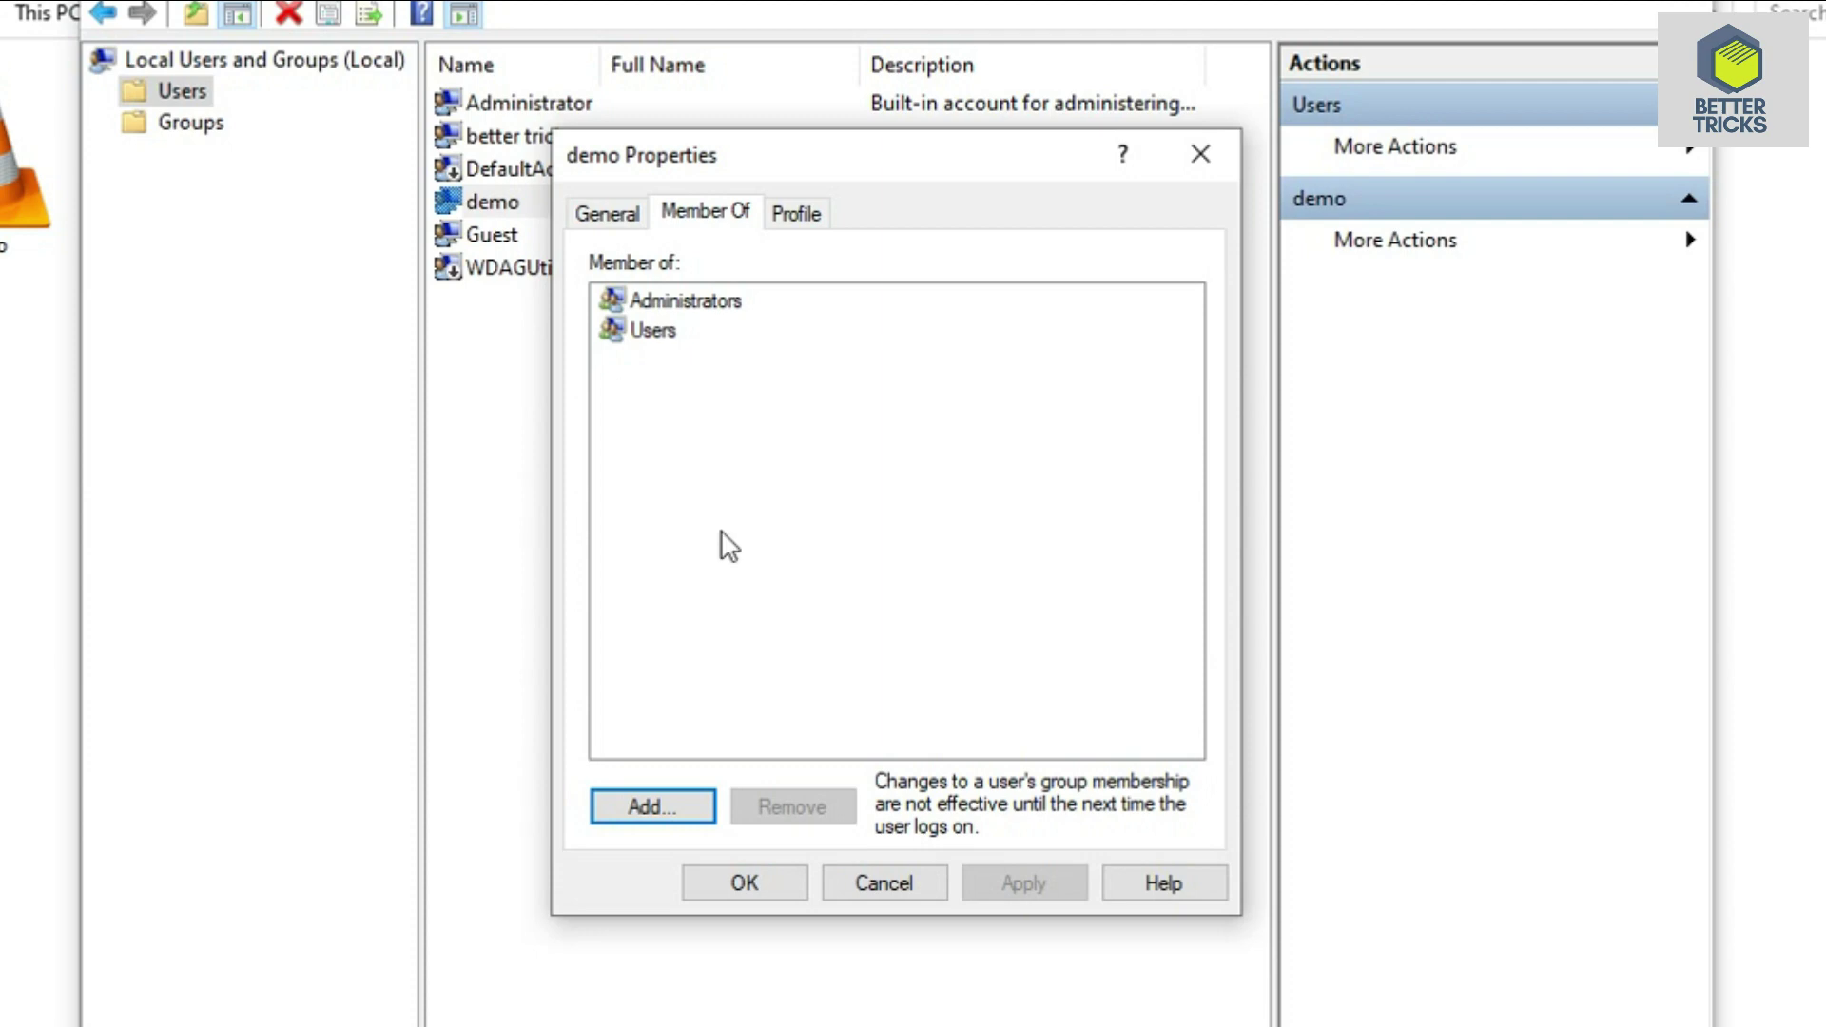
pyautogui.click(770, 898)
pyautogui.click(562, 408)
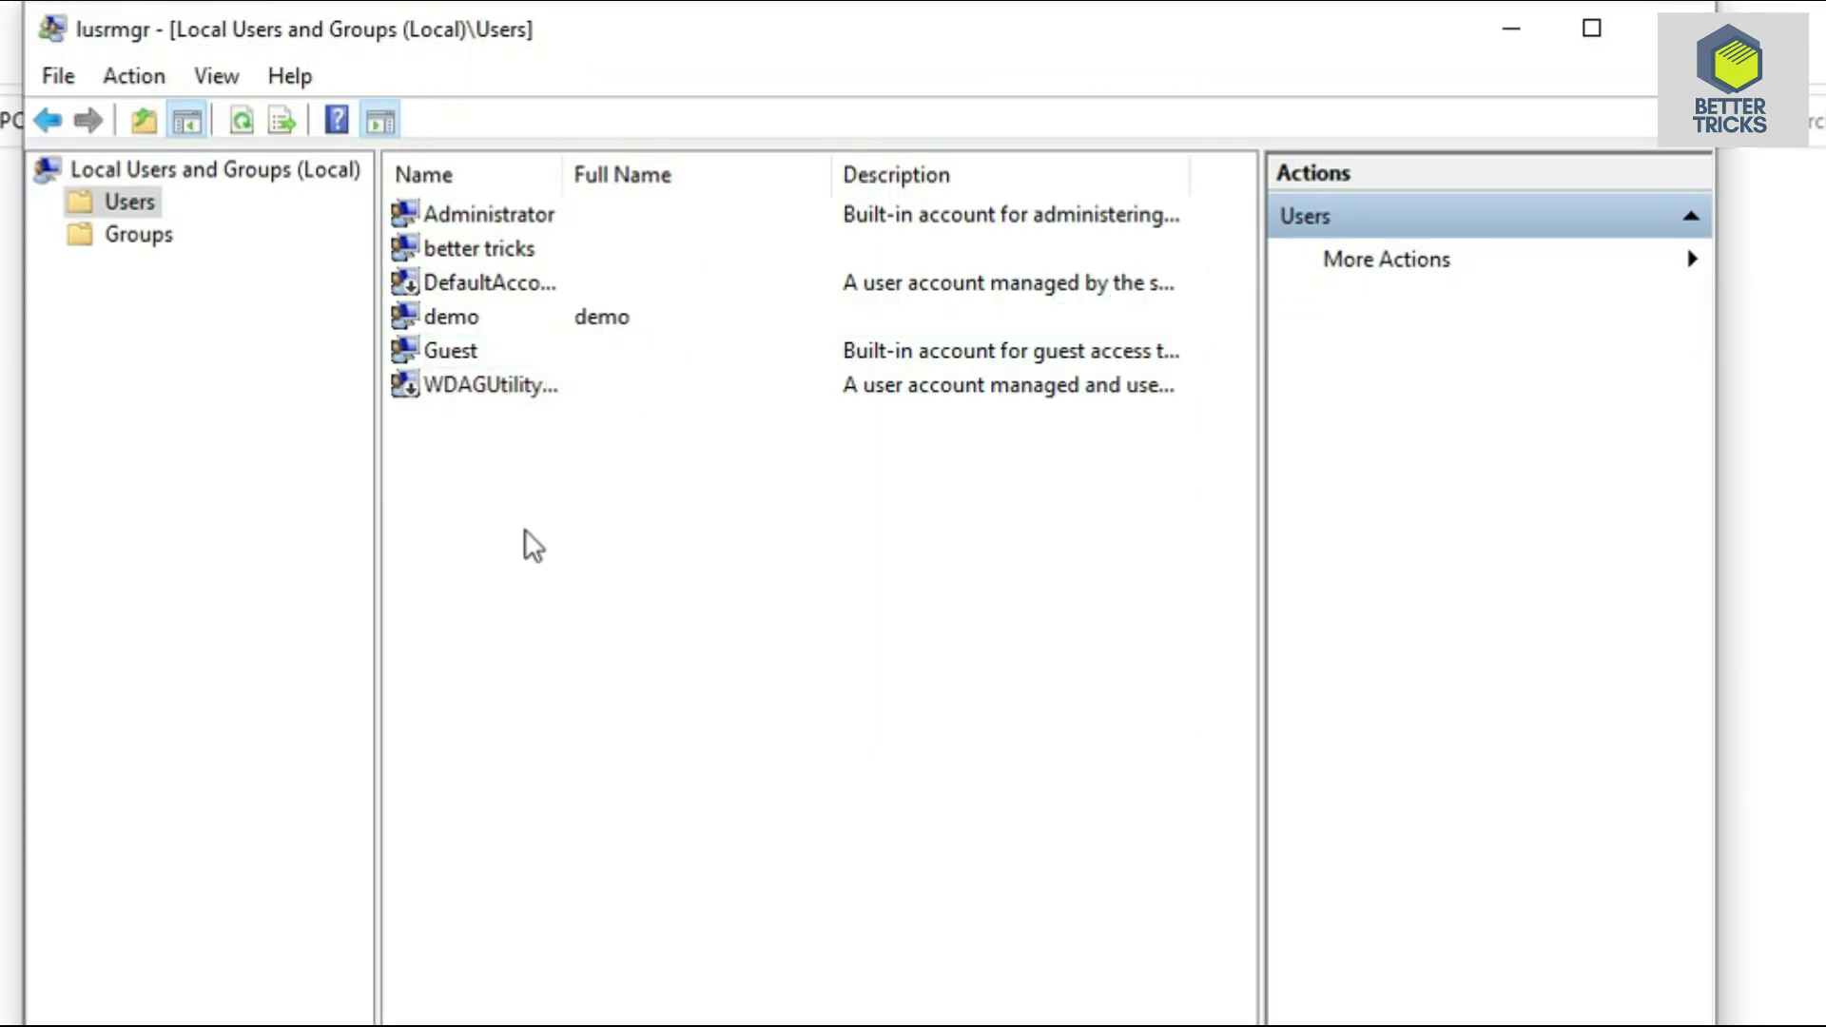
# Delete the demo user account, accepting both the unique identifier and administrator account warnings
pyautogui.click(451, 319)
pyautogui.rightClick(451, 319)
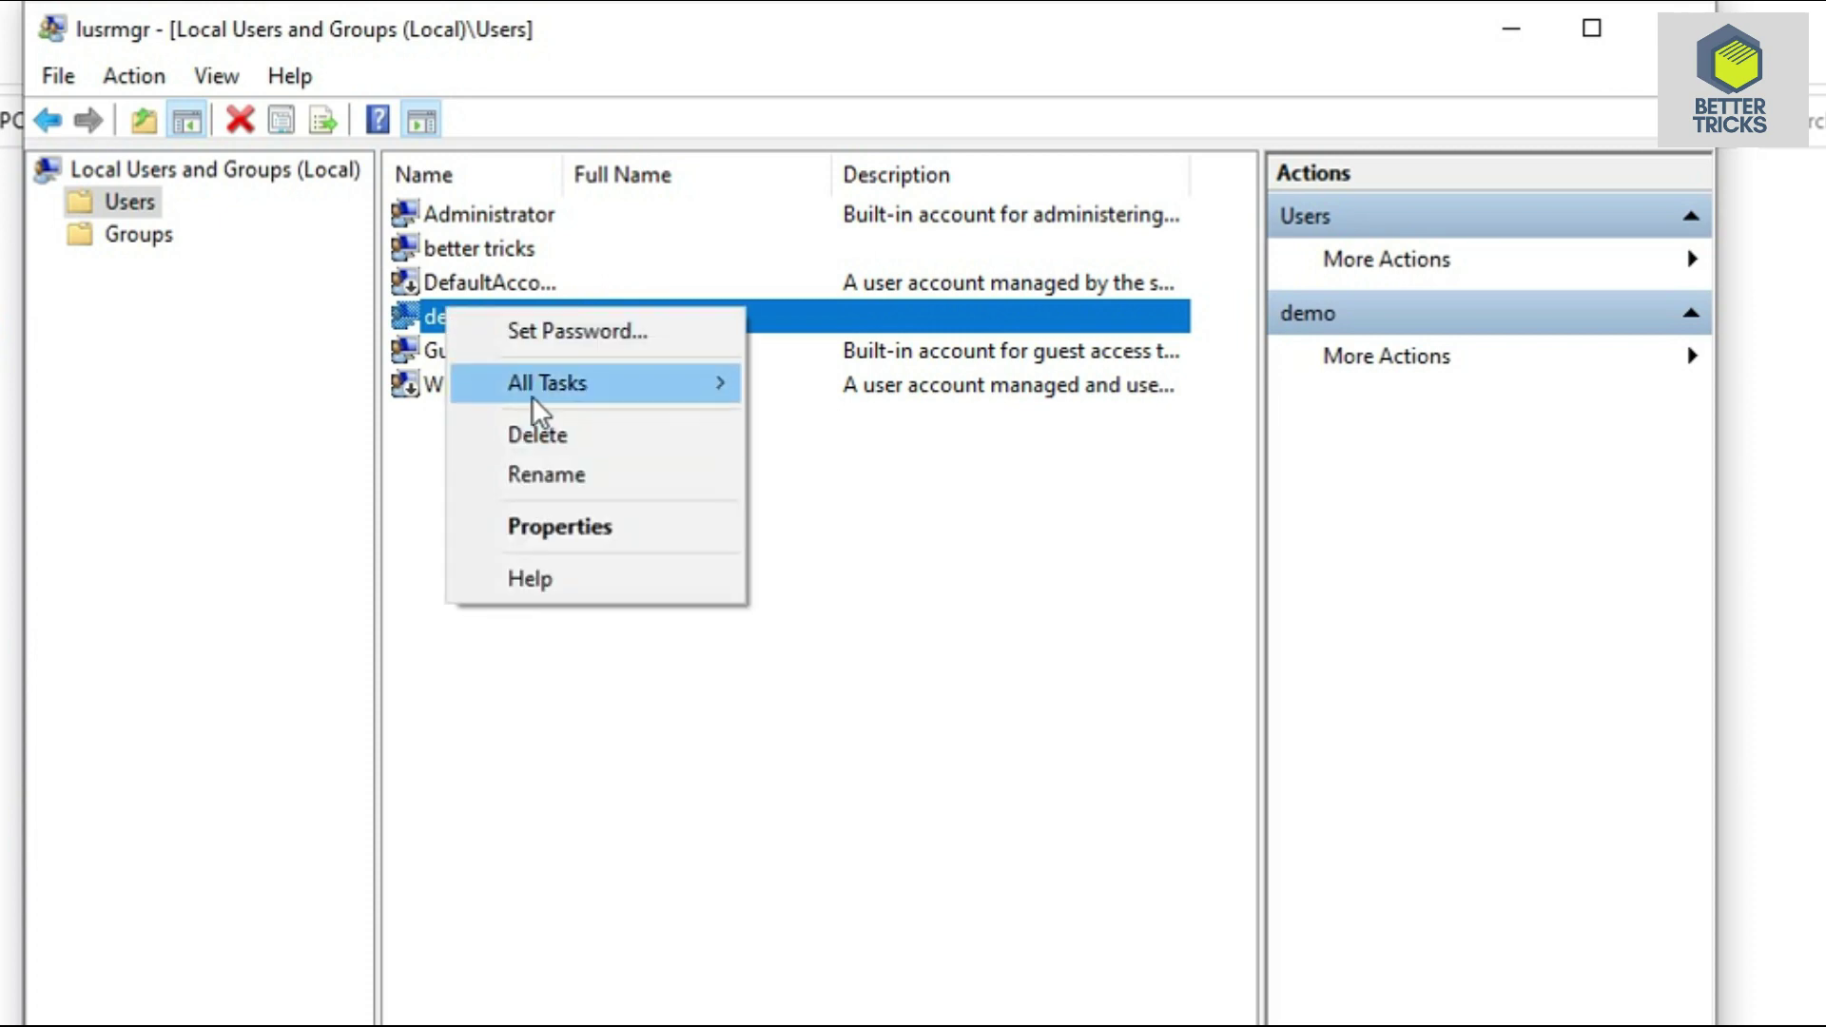
pyautogui.click(529, 436)
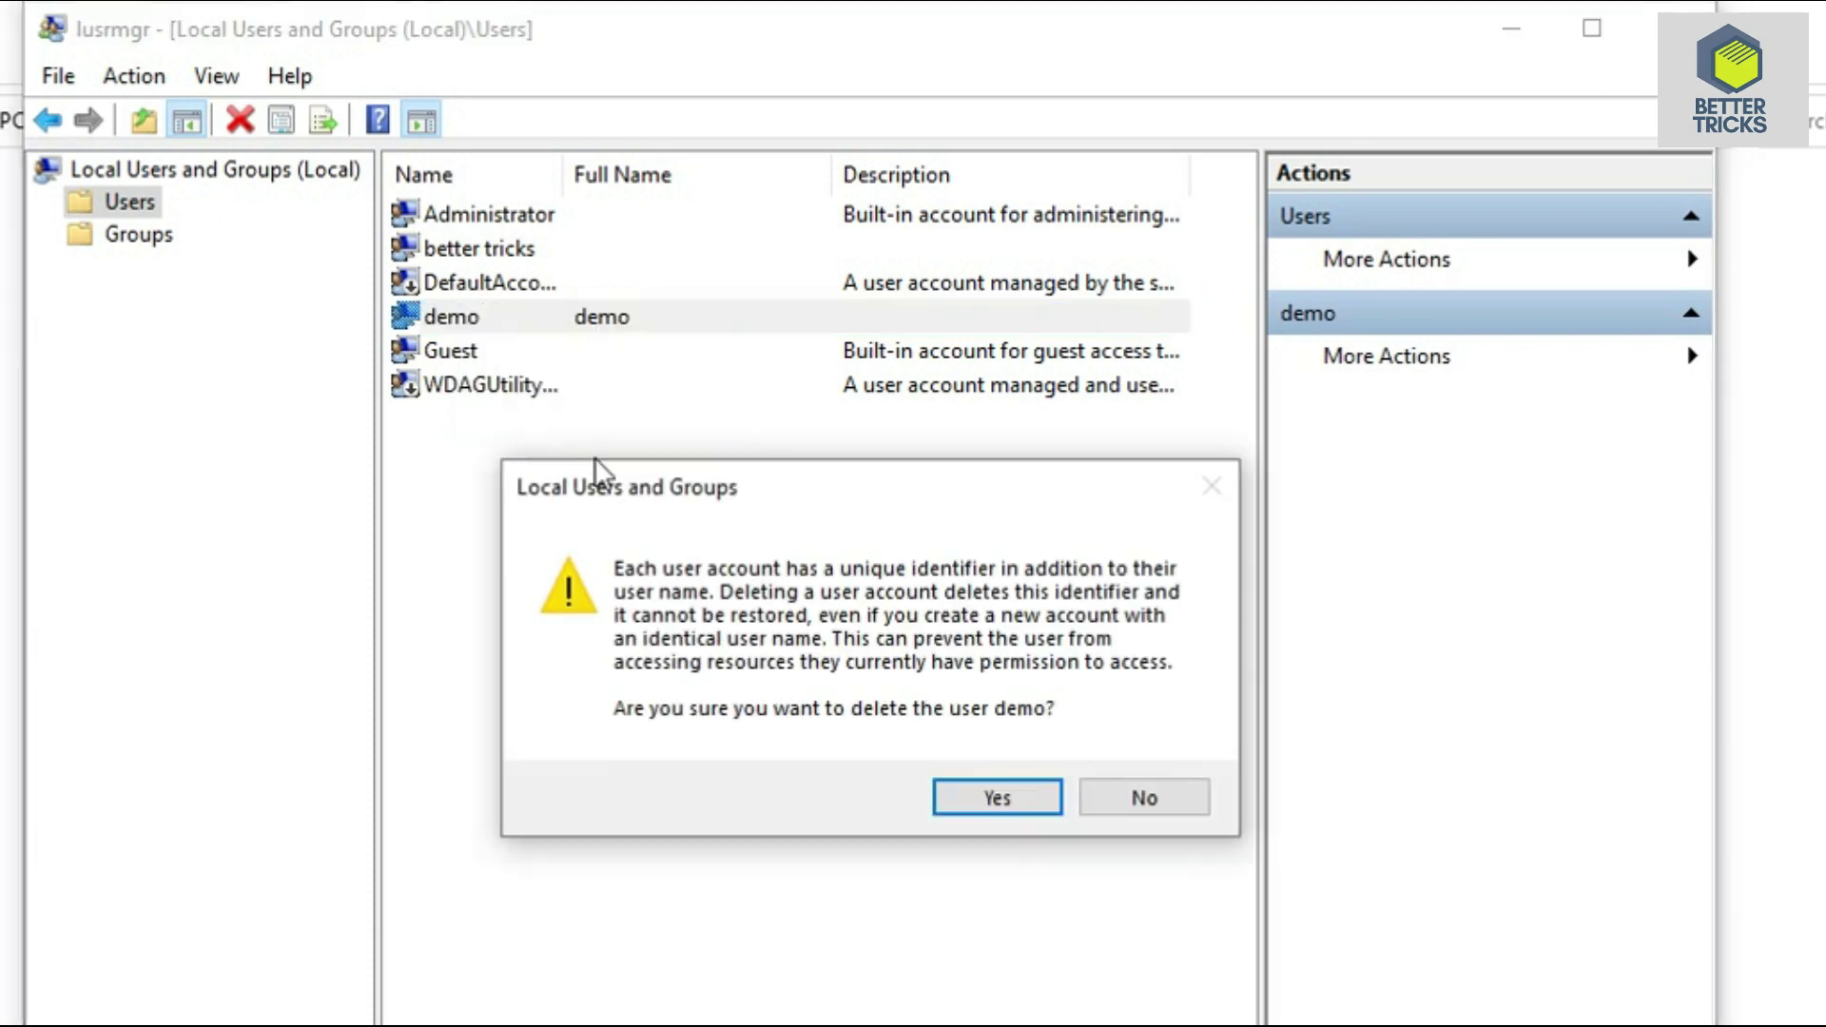
pyautogui.click(962, 790)
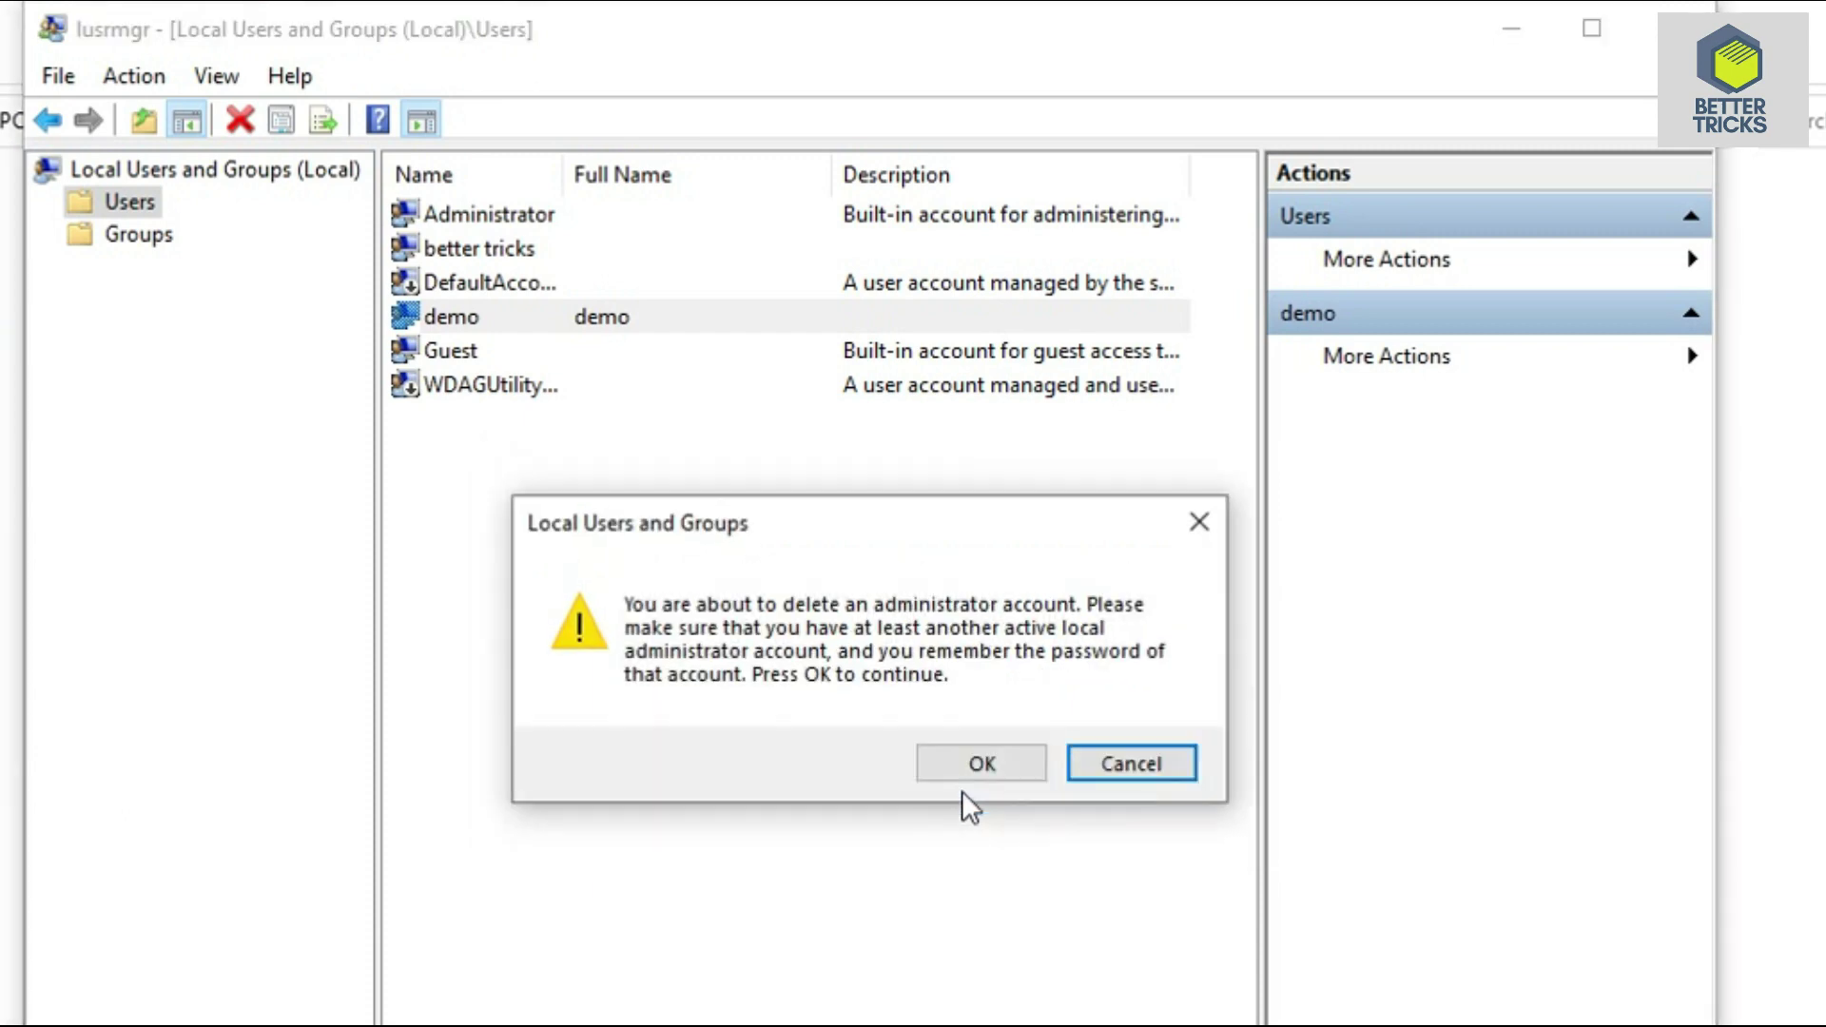
pyautogui.click(974, 764)
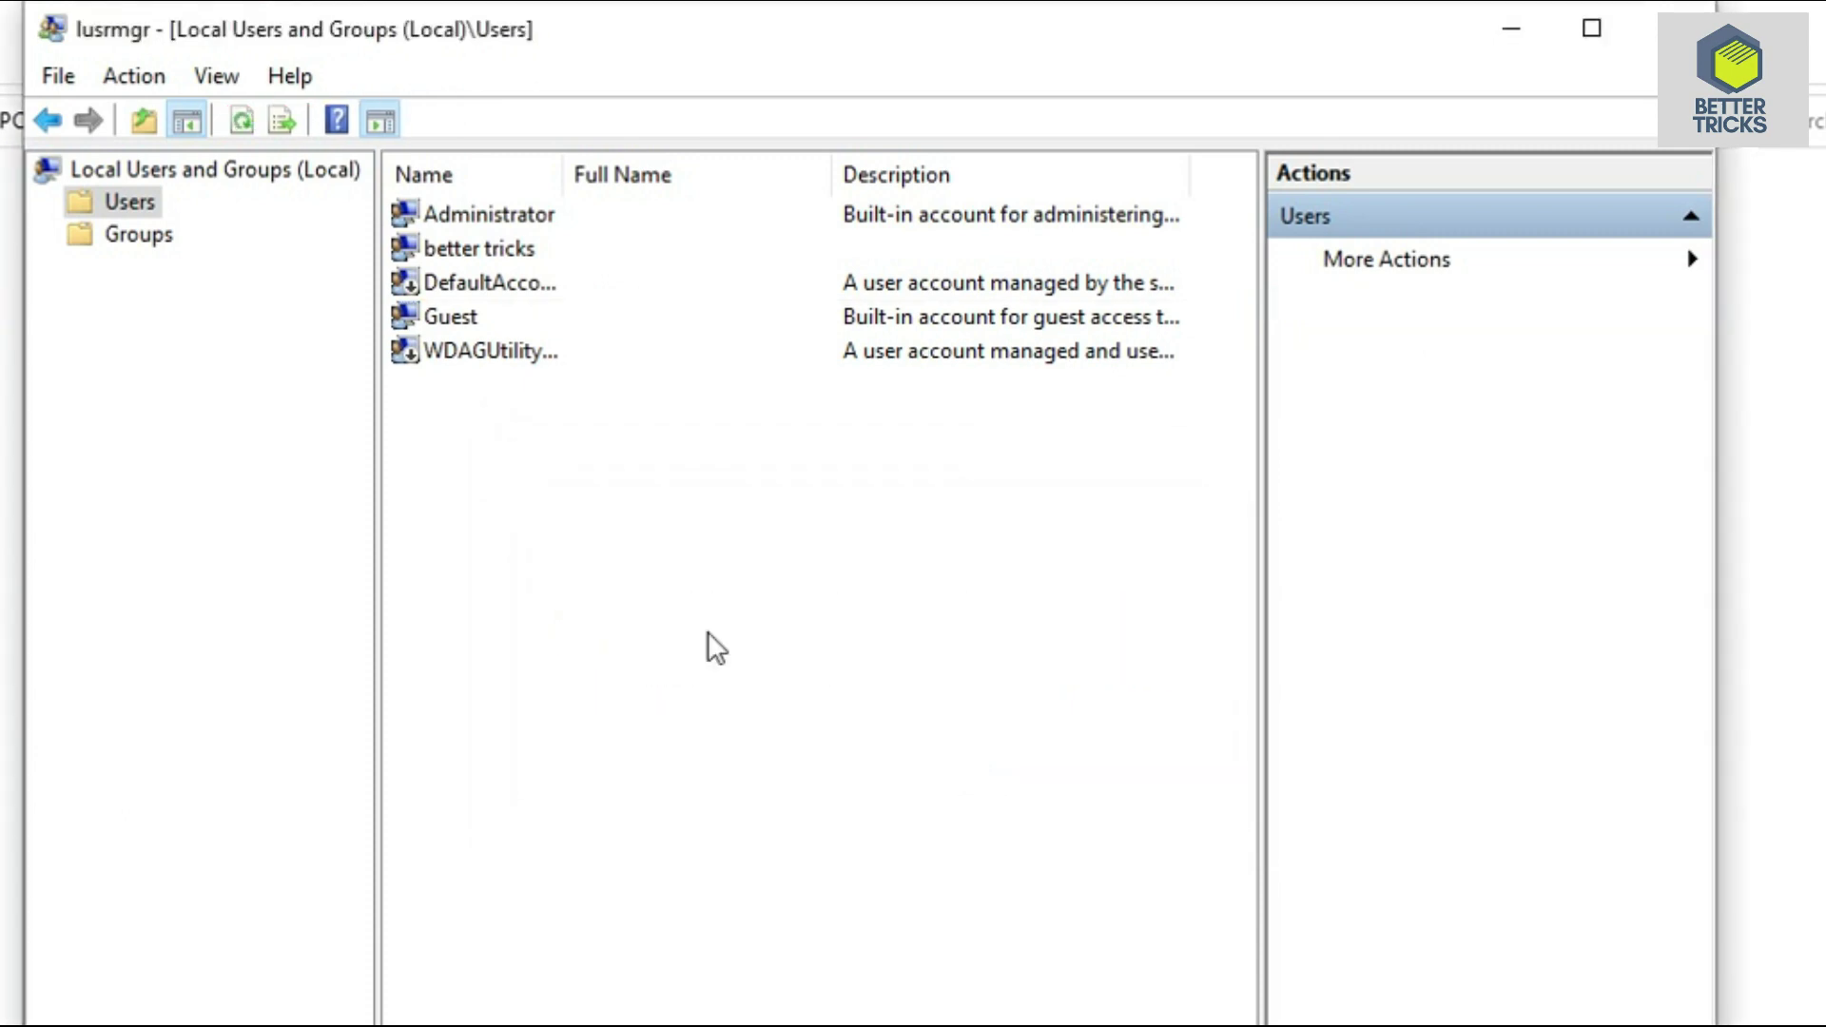